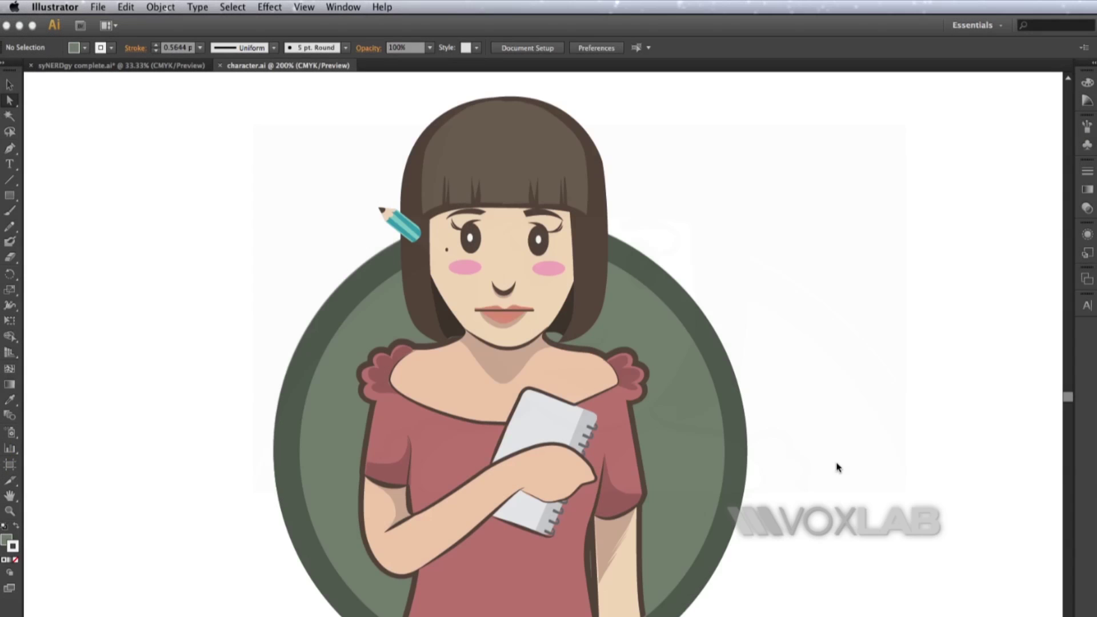
Step: Zoom in and pan the Illustrator view until the character's lips are centered
{"action": "left_click", "coordinate": [820, 365]}
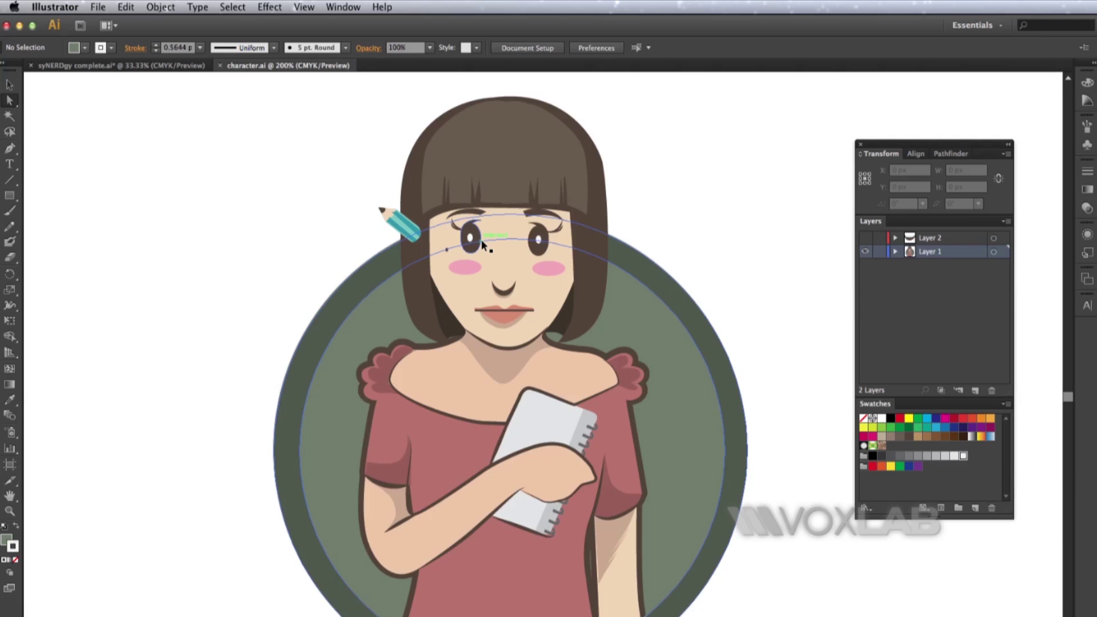
{"action": "key", "text": "super+equal"}
{"action": "key", "text": "super+equal"}
{"action": "left_click_drag", "start_coordinate": [417, 251], "coordinate": [426, 298]}
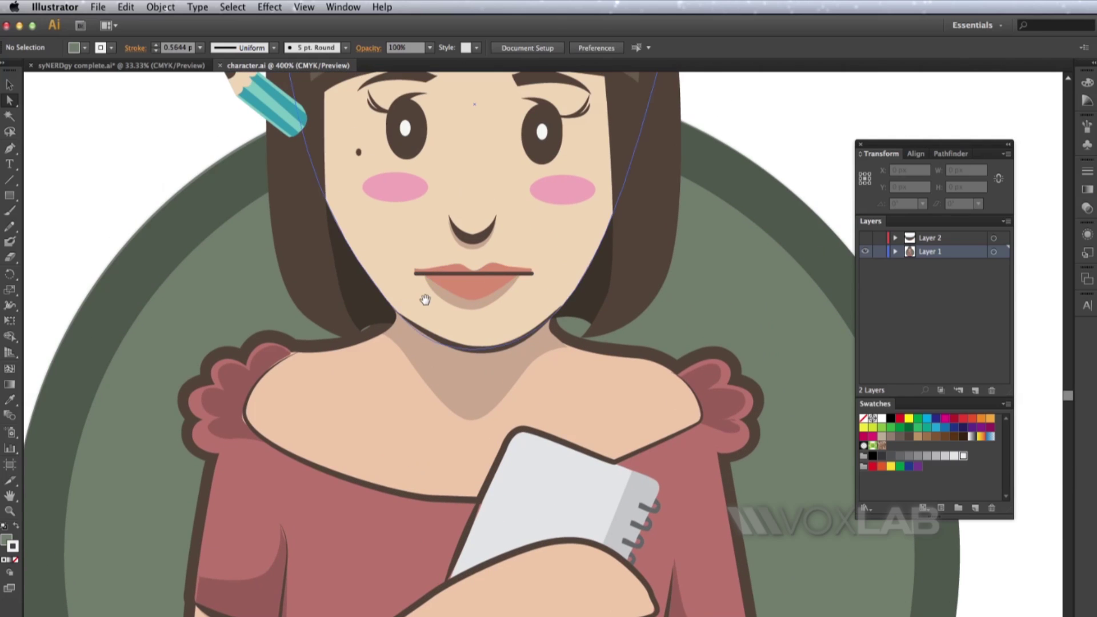
{"action": "key", "text": "super+equal"}
{"action": "key", "text": "super+equal"}
{"action": "key", "text": "super+equal"}
{"action": "left_click_drag", "start_coordinate": [393, 235], "coordinate": [514, 482]}
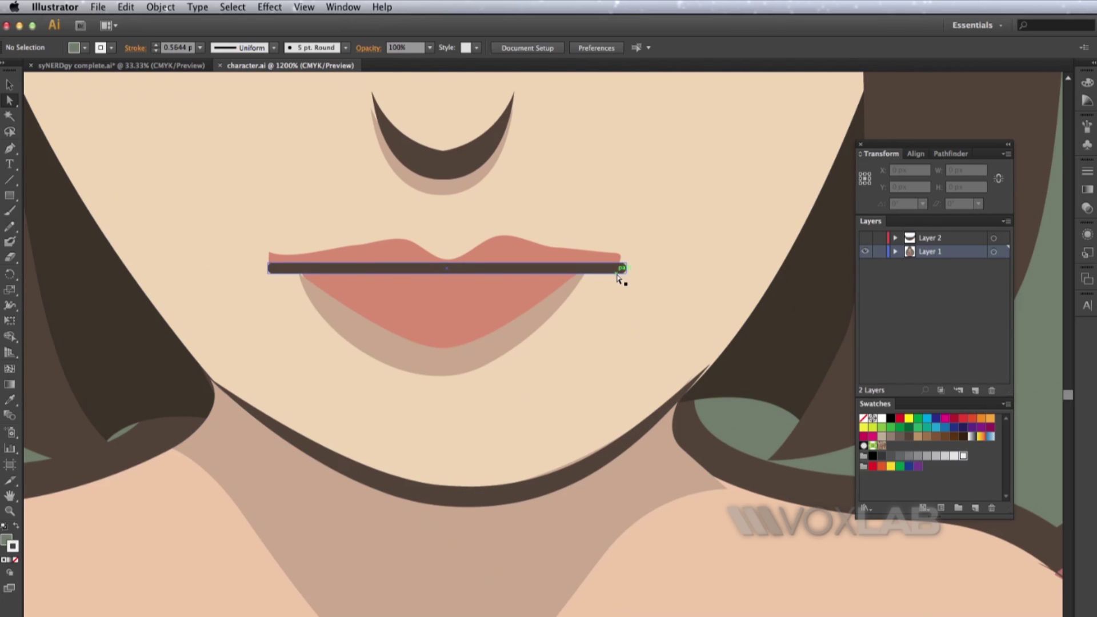
Step: Toggle Layer 1 and Layer 2 visibility to compare the open smile with the closed lips
{"action": "left_click", "coordinate": [867, 254], "text": "super"}
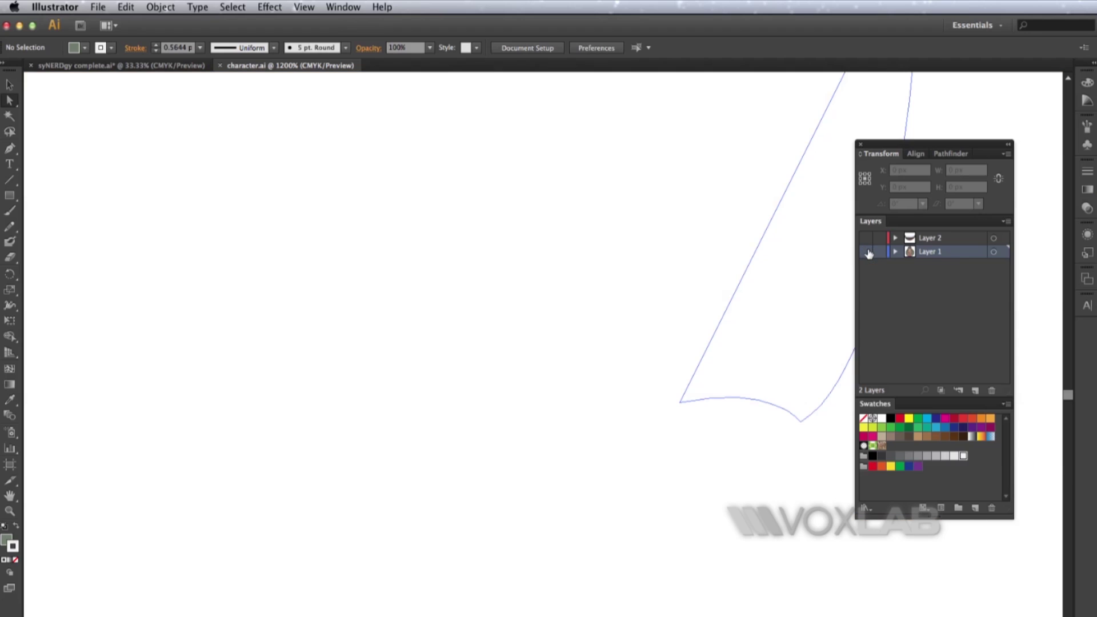
{"action": "left_click", "coordinate": [866, 240], "text": "alt"}
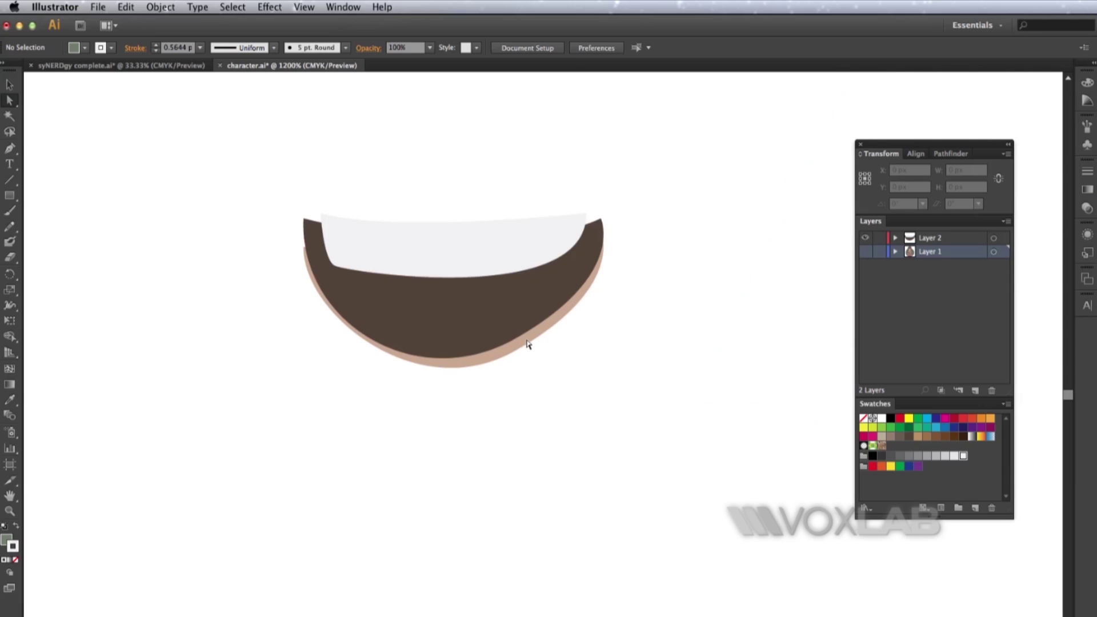
{"action": "left_click", "coordinate": [866, 252]}
{"action": "left_click", "coordinate": [866, 238]}
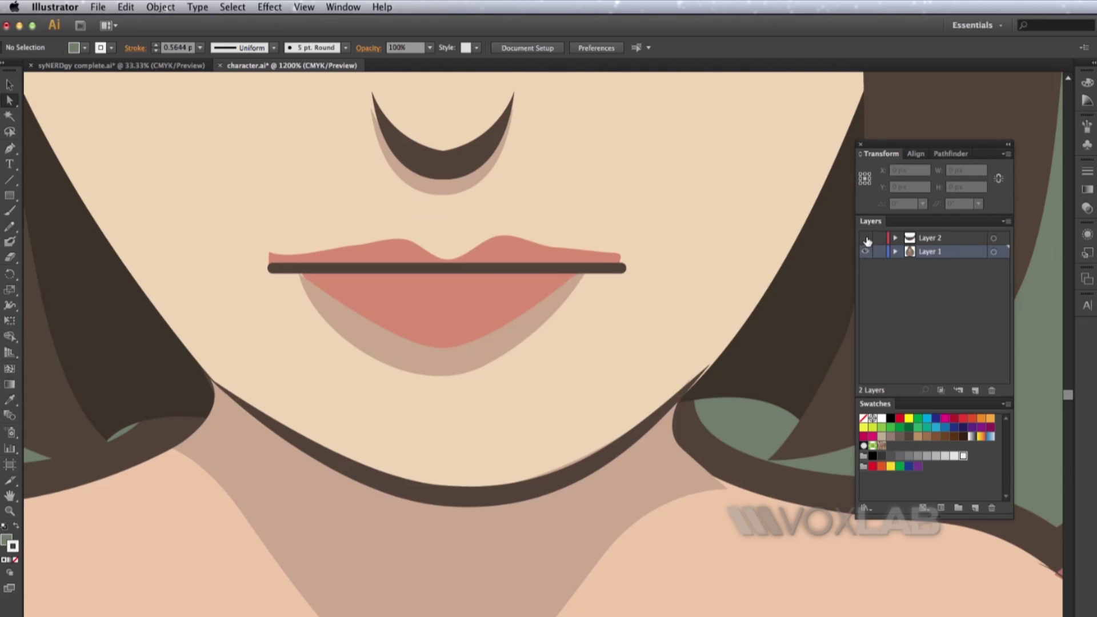
{"action": "left_click", "coordinate": [866, 238]}
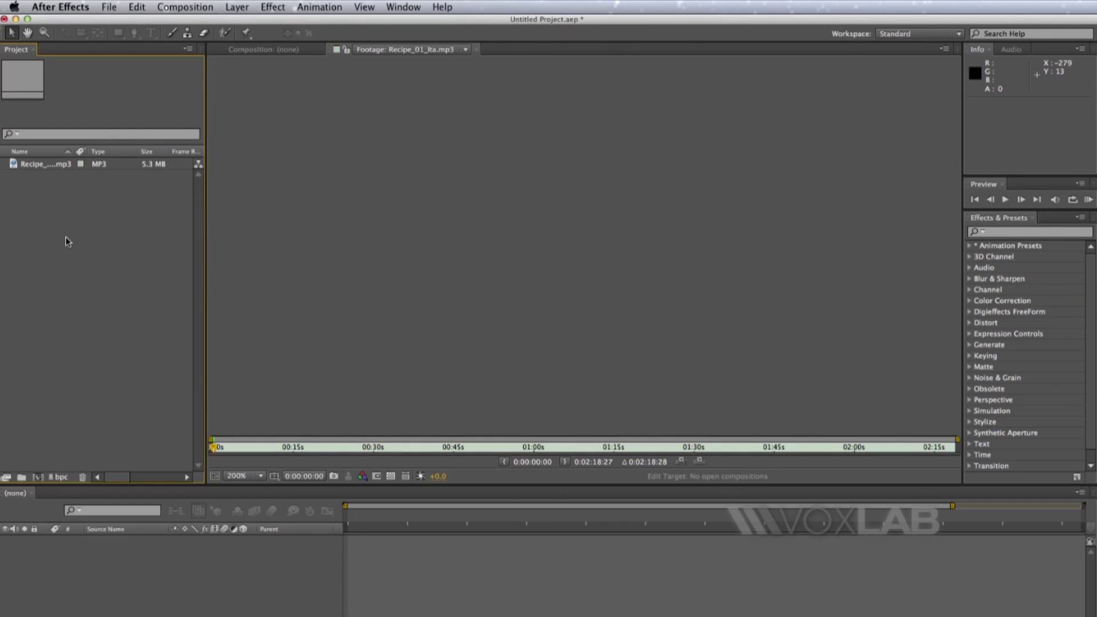
Step: Import character.ai from the dubbing folder as Composition – Retain Layer Sizes
{"action": "left_click", "coordinate": [106, 6]}
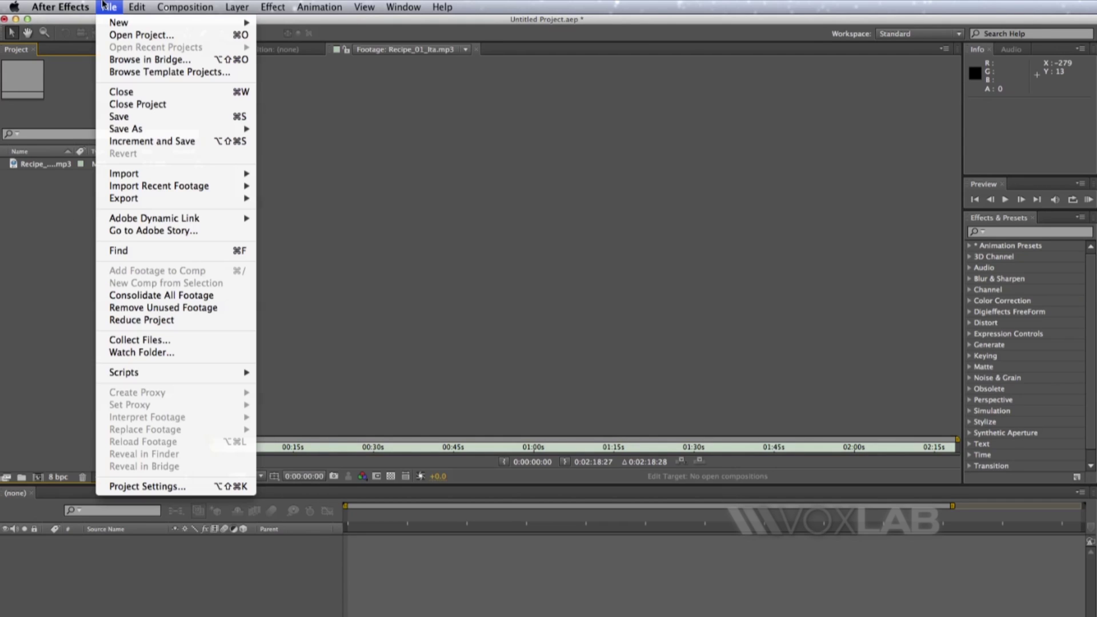
{"action": "mouse_move", "coordinate": [139, 178]}
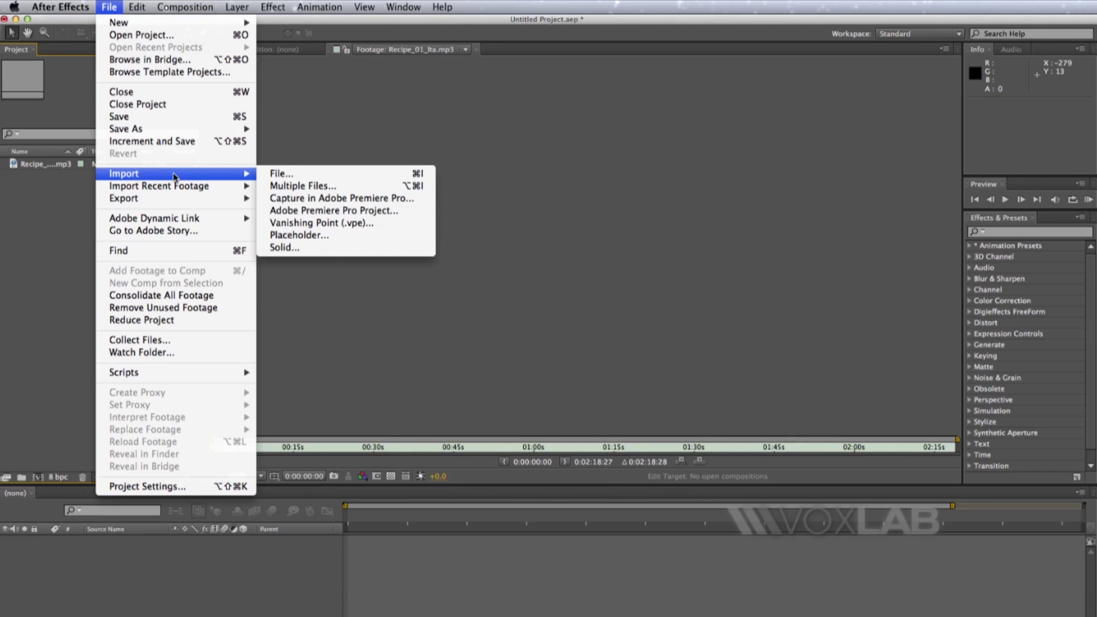
{"action": "left_click", "coordinate": [303, 179]}
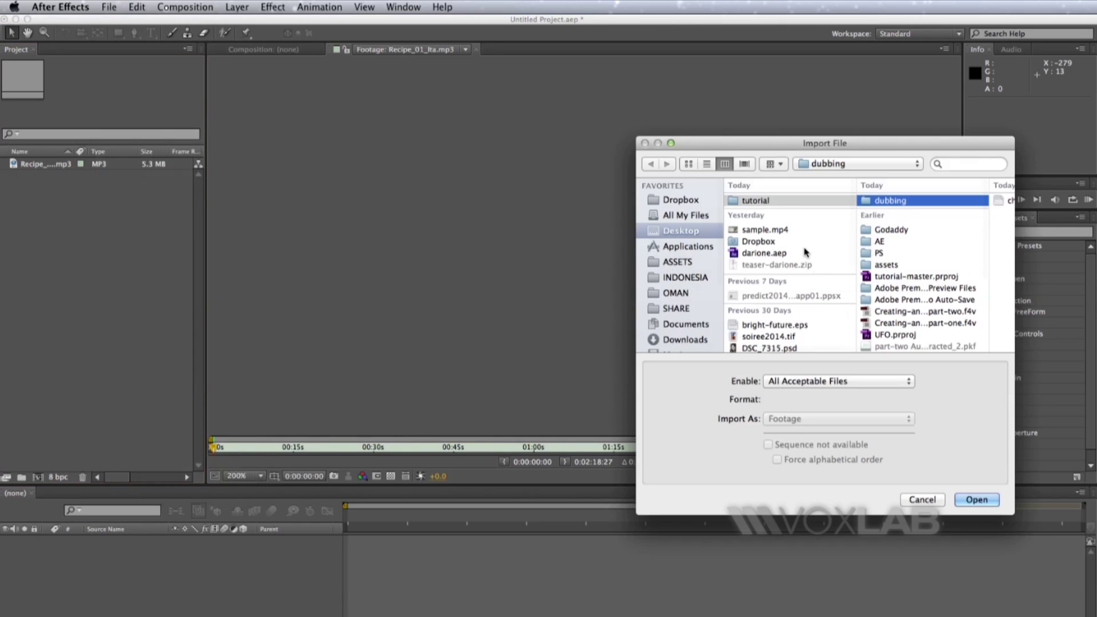
{"action": "left_click_drag", "start_coordinate": [750, 143], "coordinate": [466, 132]}
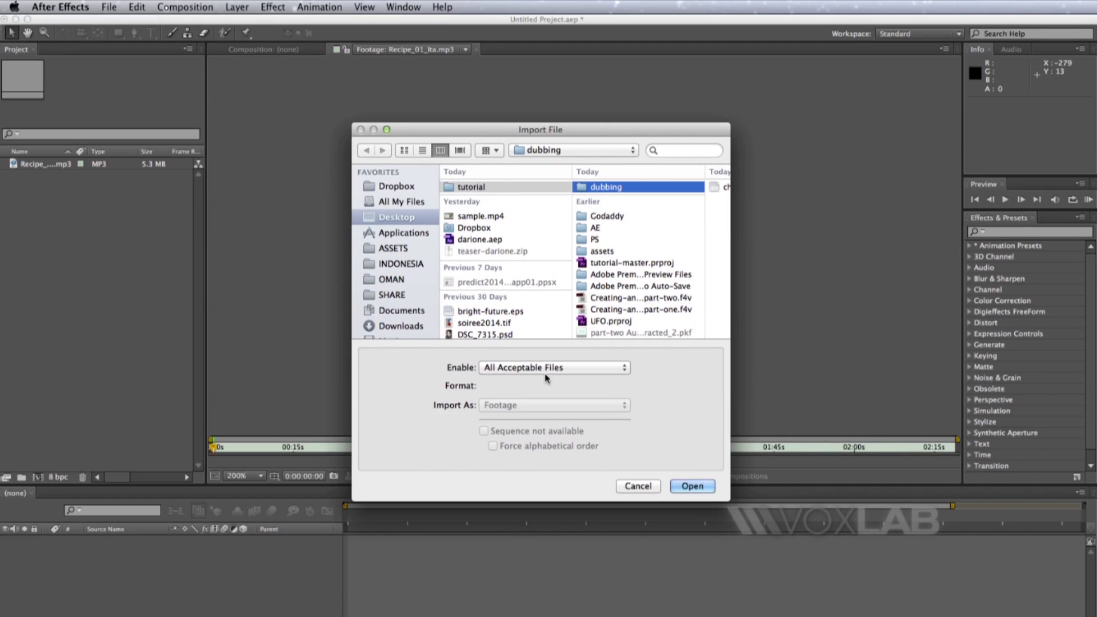
{"action": "left_click", "coordinate": [716, 188]}
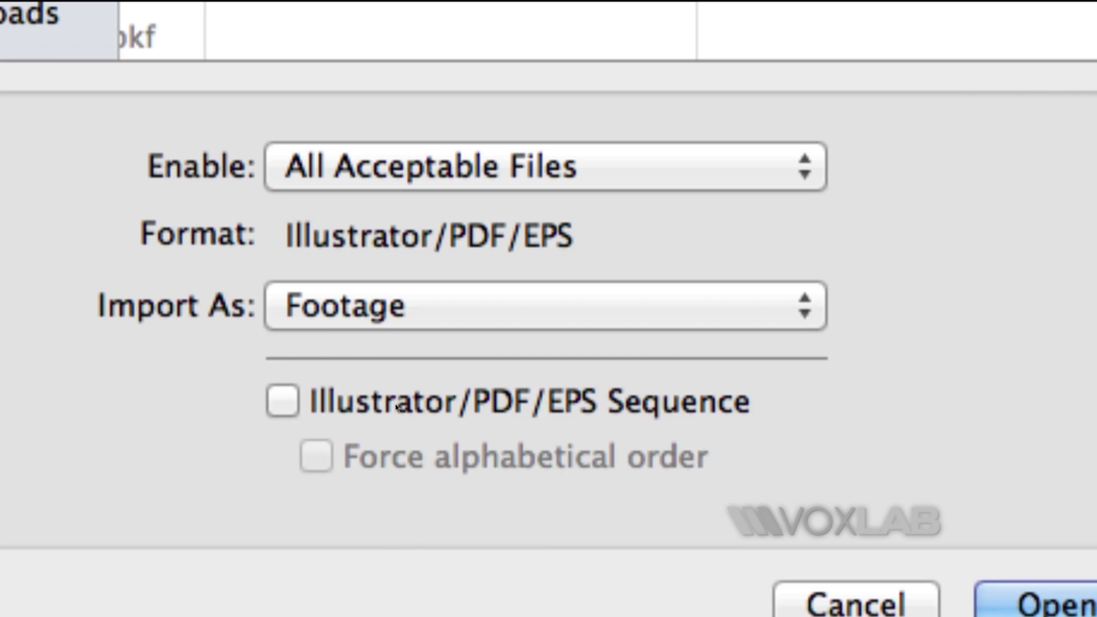
{"action": "left_click", "coordinate": [331, 323]}
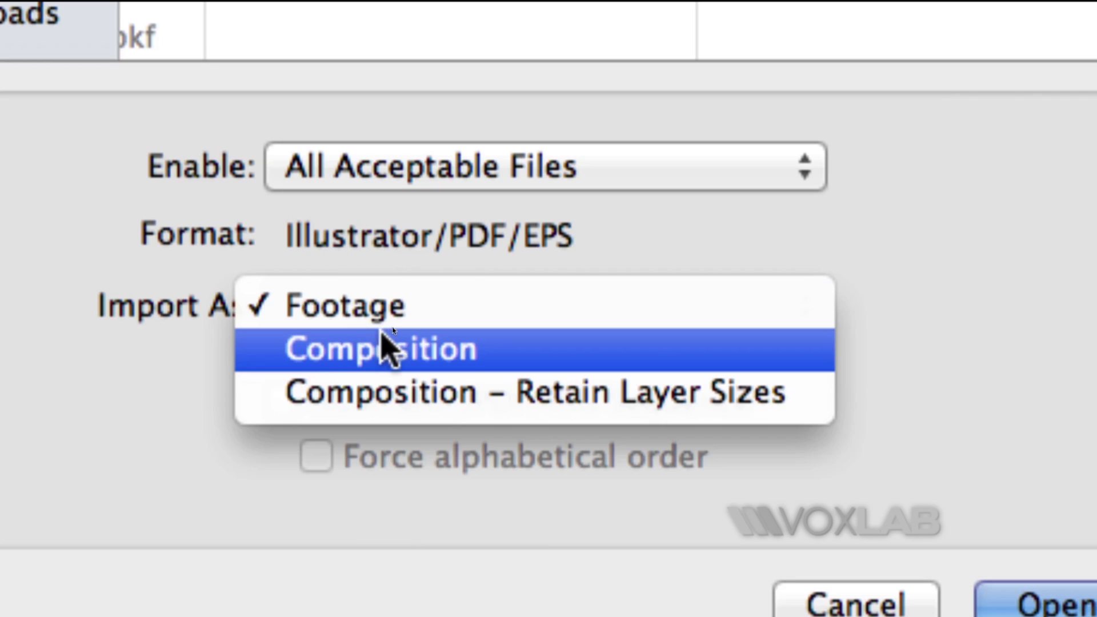
{"action": "left_click", "coordinate": [496, 392]}
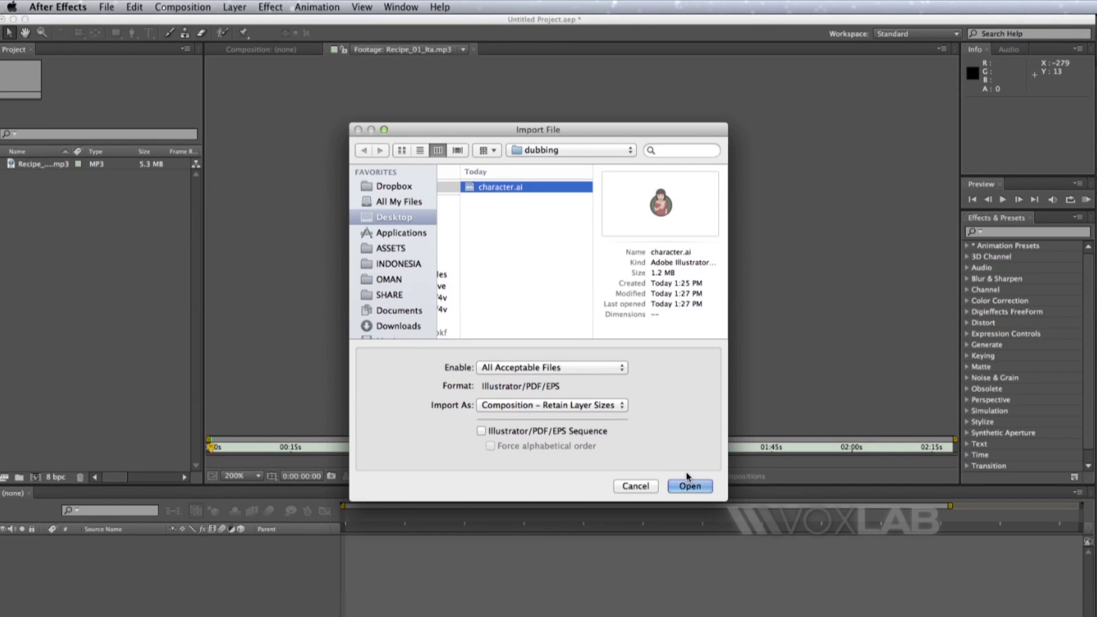
{"action": "left_click", "coordinate": [689, 488]}
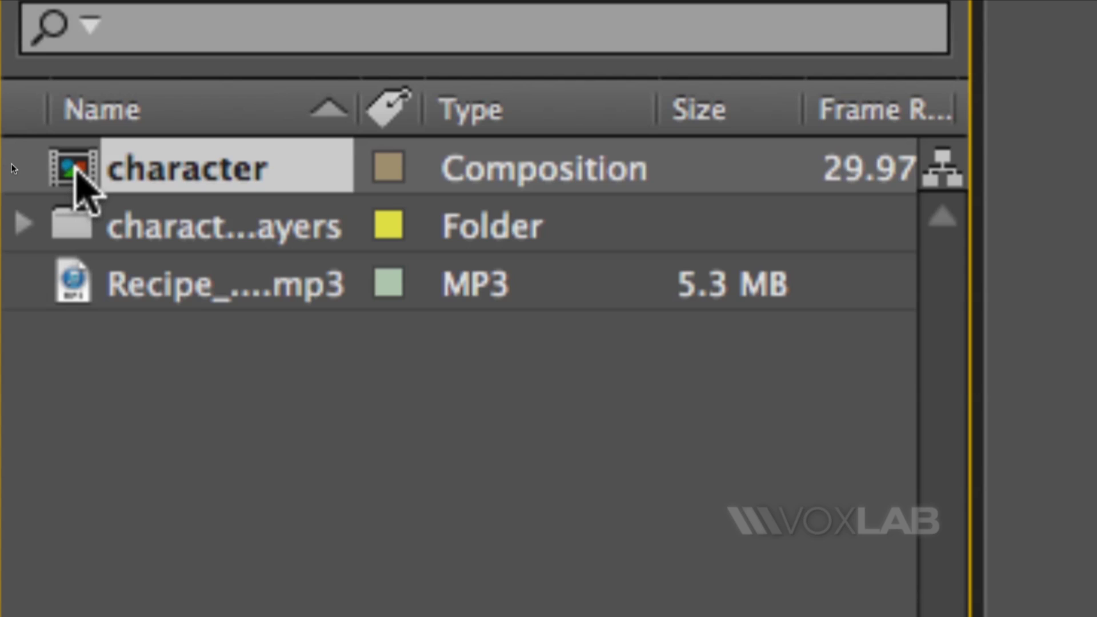
Step: Open the character composition and toggle Layer 2's visibility off to compare mouths
{"action": "double_click", "coordinate": [79, 174]}
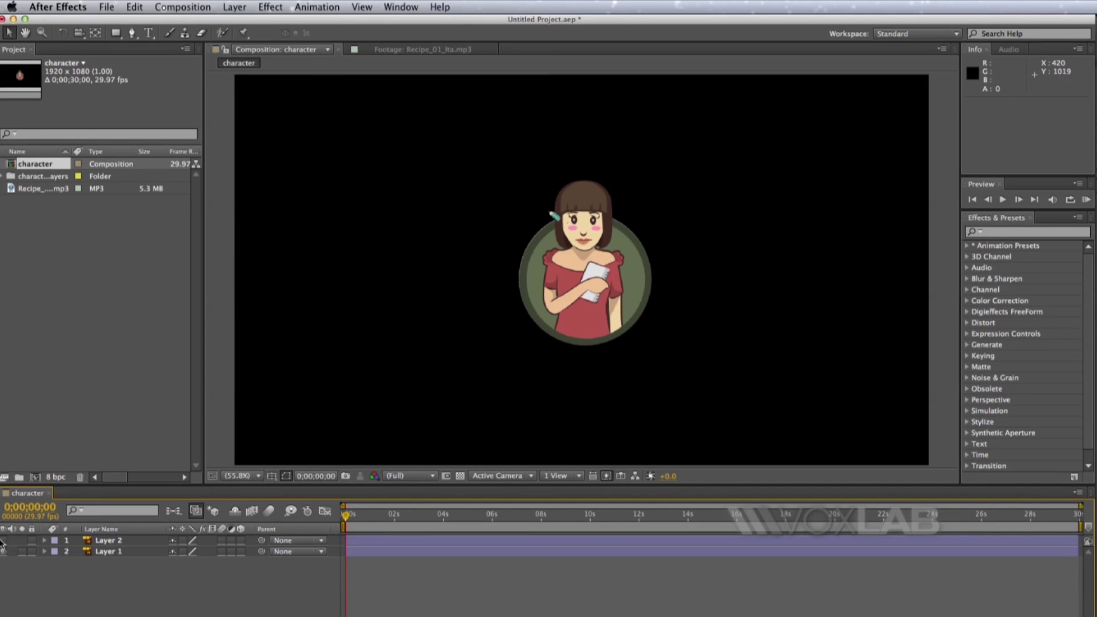
{"action": "left_click", "coordinate": [4, 540]}
Step: Show Layer 2 again and move it below Layer 1 in the timeline
{"action": "left_click", "coordinate": [4, 540]}
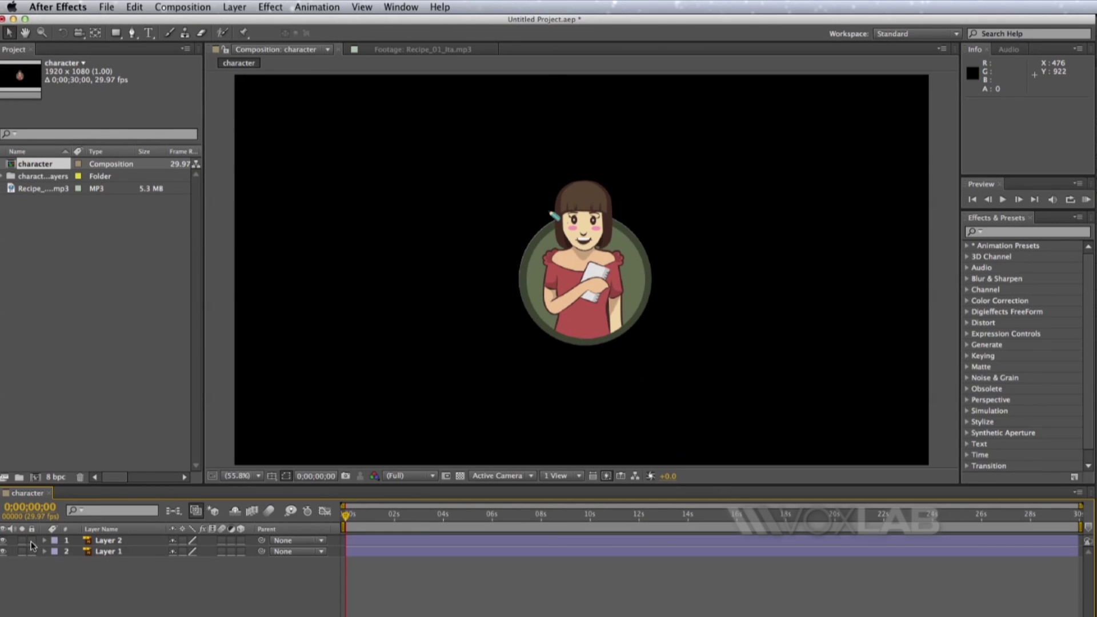
{"action": "left_click", "coordinate": [108, 542]}
{"action": "left_click_drag", "start_coordinate": [116, 545], "coordinate": [117, 575]}
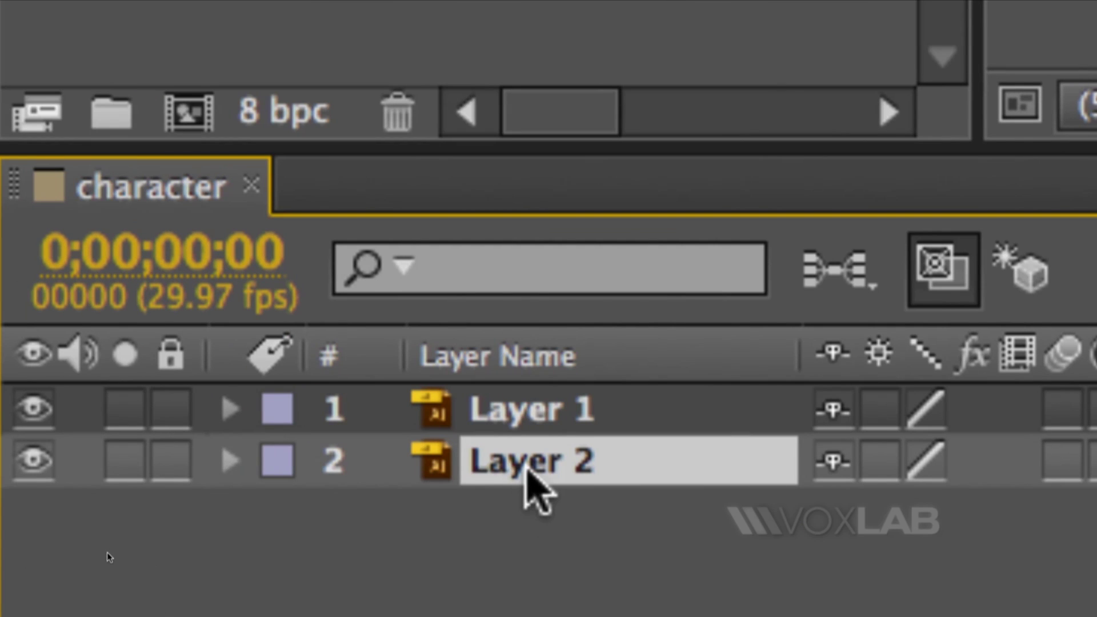
Step: Rename Layer 2 to 'open' and Layer 1 to 'closed'
{"action": "key", "text": "Return"}
{"action": "type", "text": "open"}
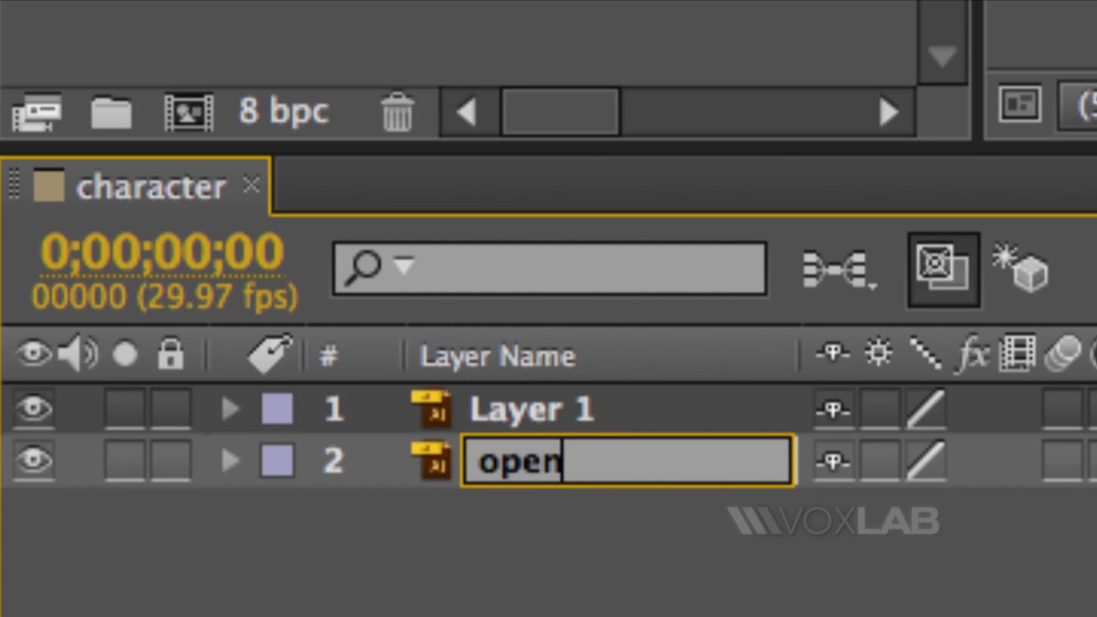
{"action": "key", "text": "Return"}
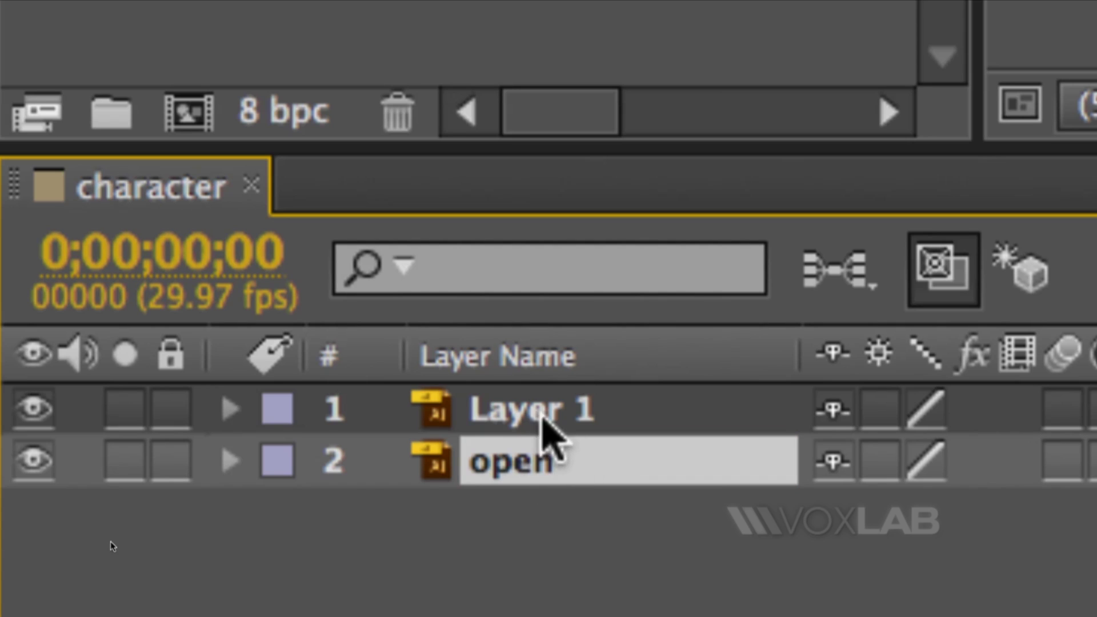
{"action": "left_click", "coordinate": [535, 423]}
{"action": "key", "text": "Return"}
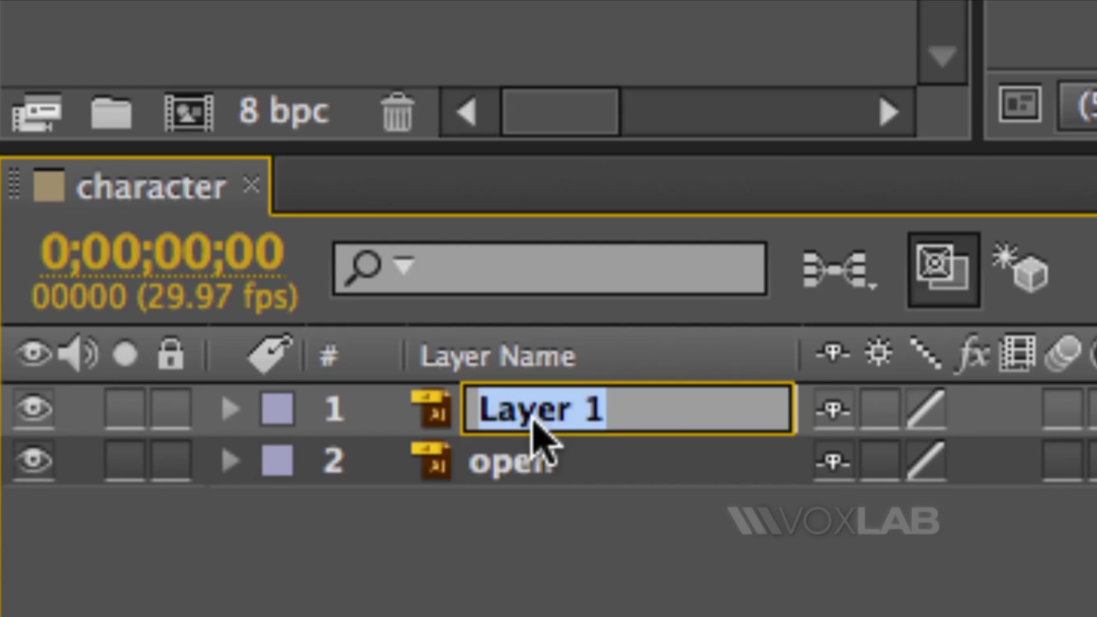
{"action": "type", "text": "closed"}
{"action": "key", "text": "Return"}
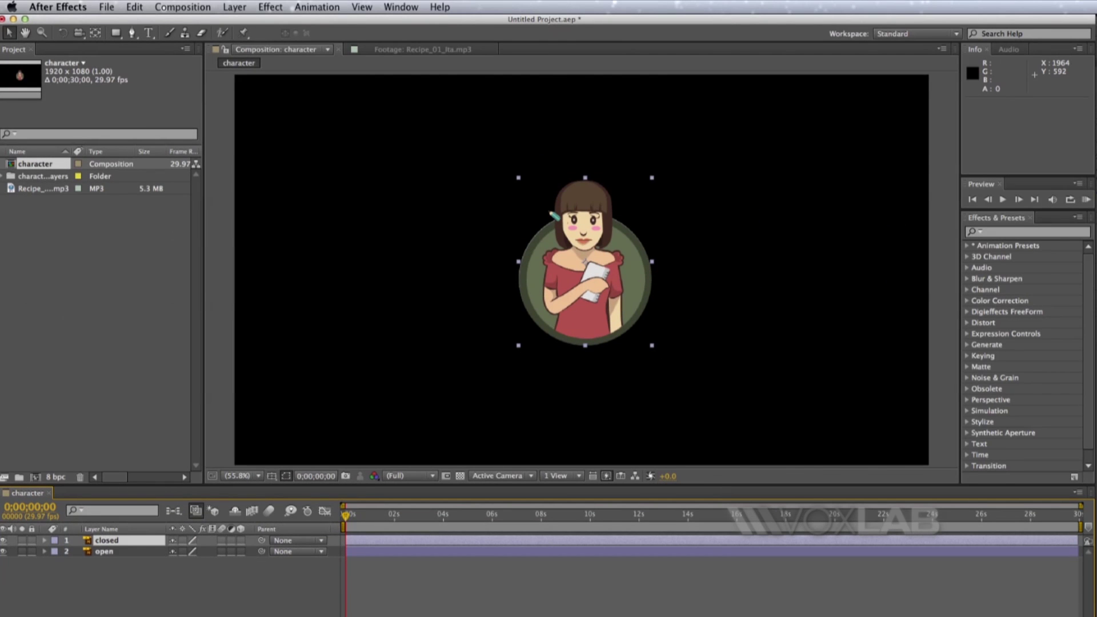
Step: Search Effects & Presets for 'spl' and drag CC Split 2 onto the closed layer
{"action": "left_click", "coordinate": [989, 231]}
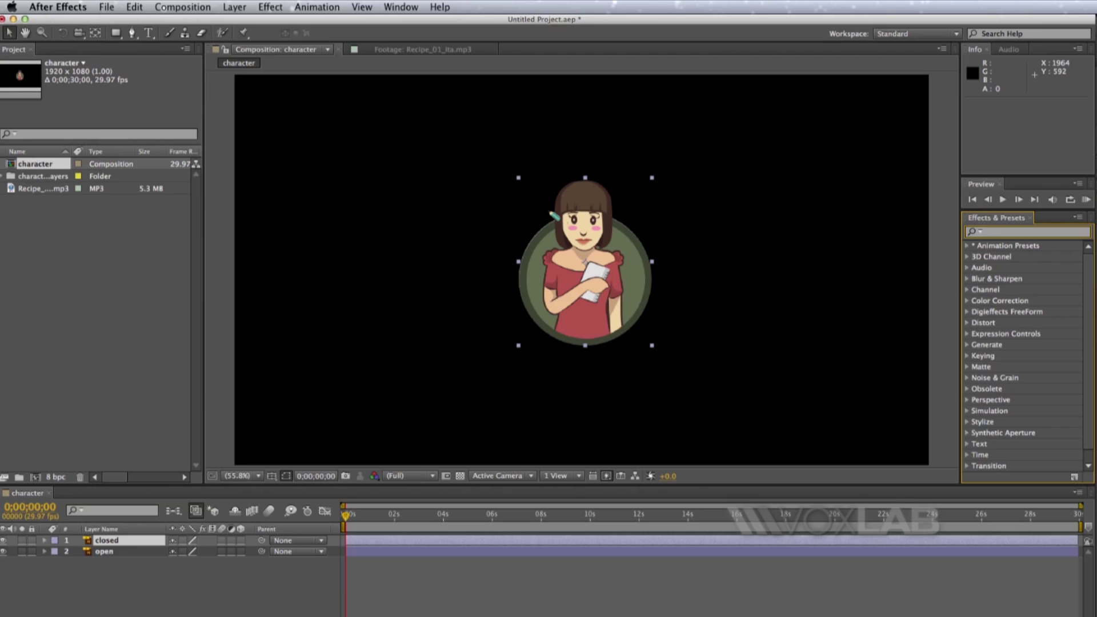
{"action": "type", "text": "spli"}
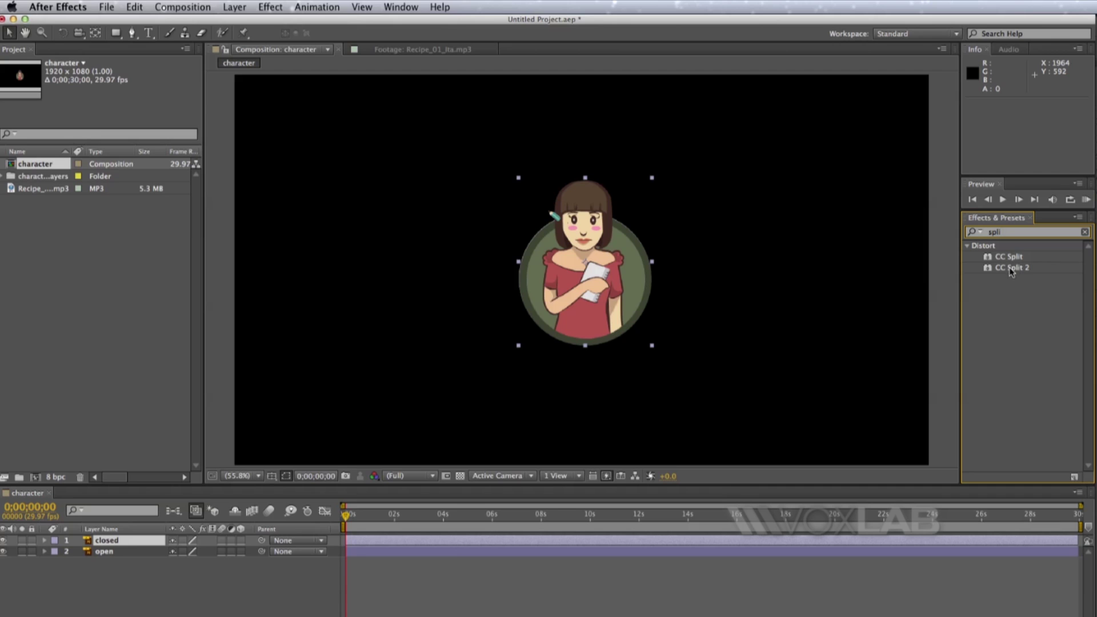
{"action": "left_click", "coordinate": [1009, 268]}
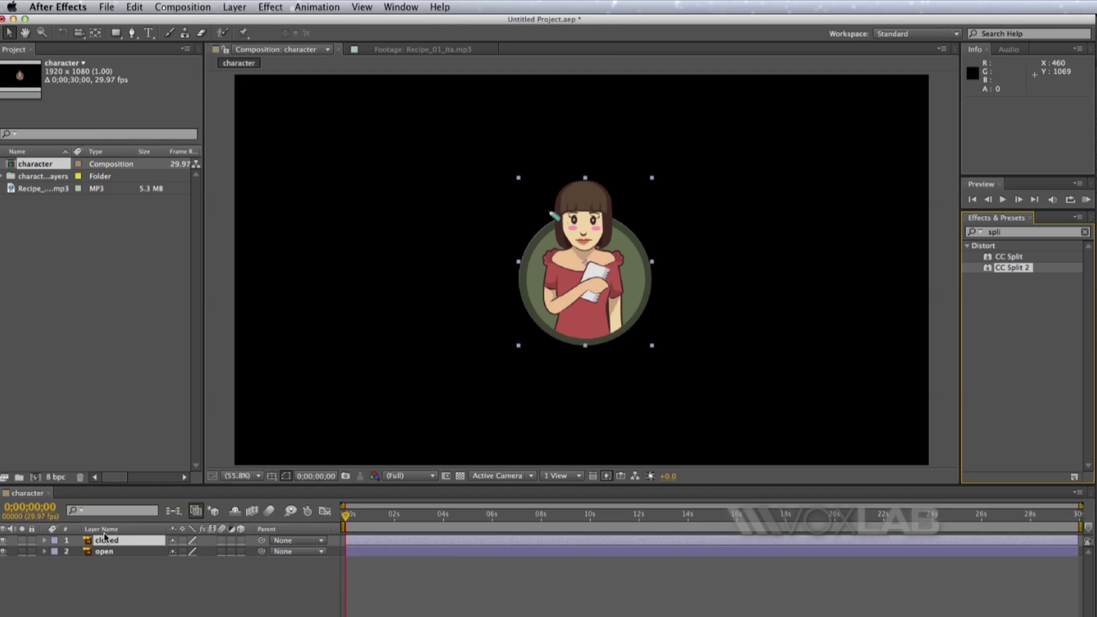
{"action": "left_click_drag", "start_coordinate": [1008, 268], "coordinate": [584, 249]}
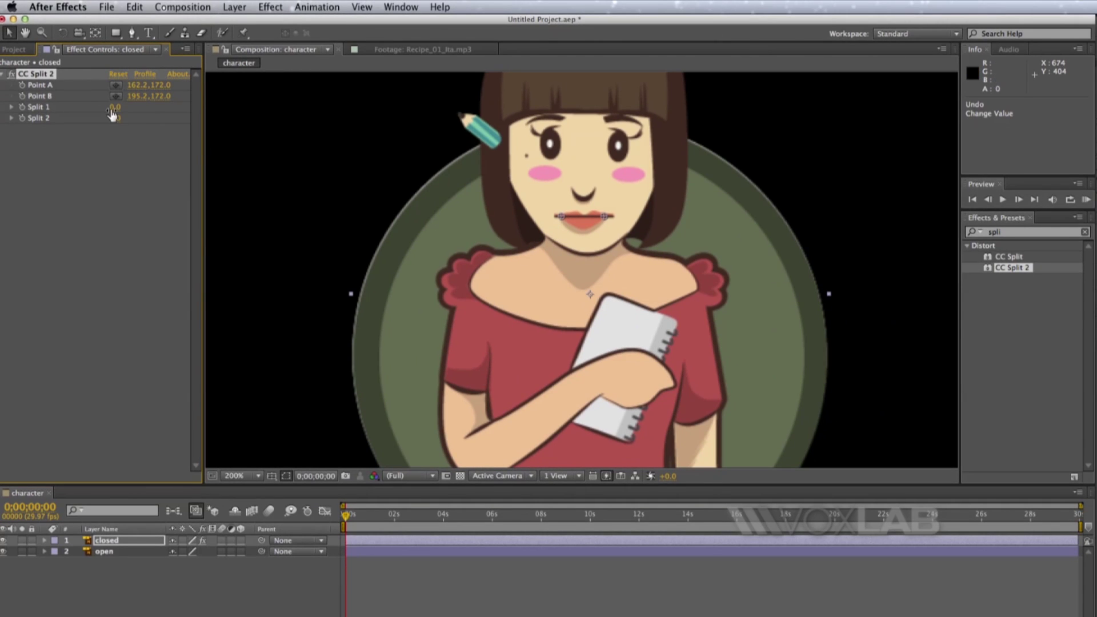
Step: Test CC Split 2's Split 1 at 34, then reset it to 0 and edit Split 2
{"action": "mouse_move", "coordinate": [113, 108]}
{"action": "left_mouse_down"}
{"action": "mouse_move", "coordinate": [139, 109]}
{"action": "mouse_move", "coordinate": [125, 122]}
{"action": "left_mouse_up"}
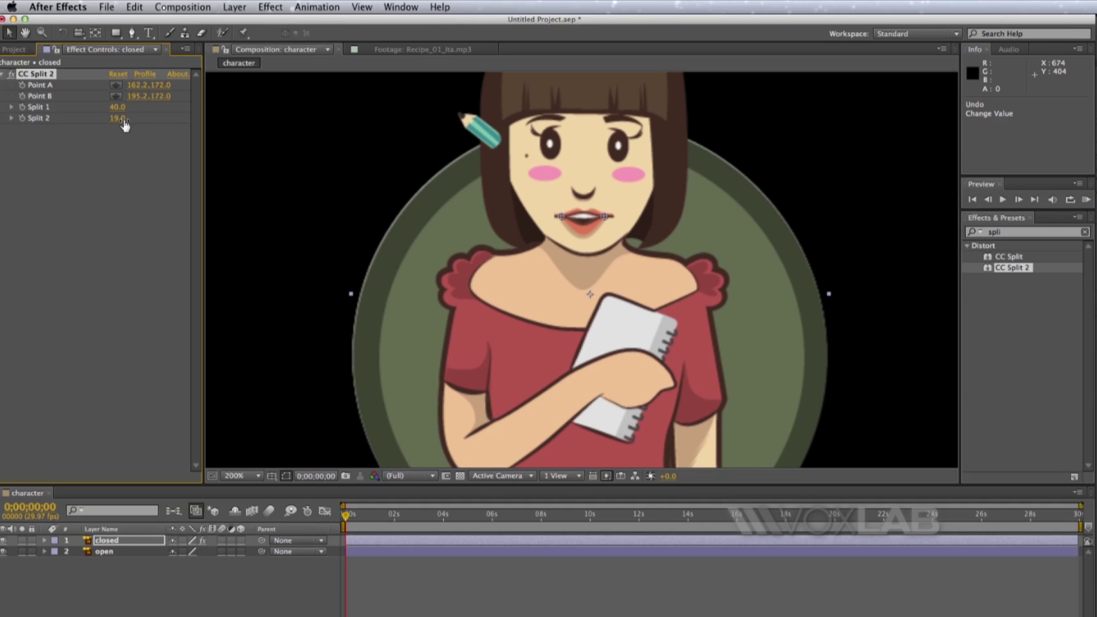
{"action": "left_click", "coordinate": [118, 108]}
{"action": "type", "text": "0"}
{"action": "left_click", "coordinate": [118, 118]}
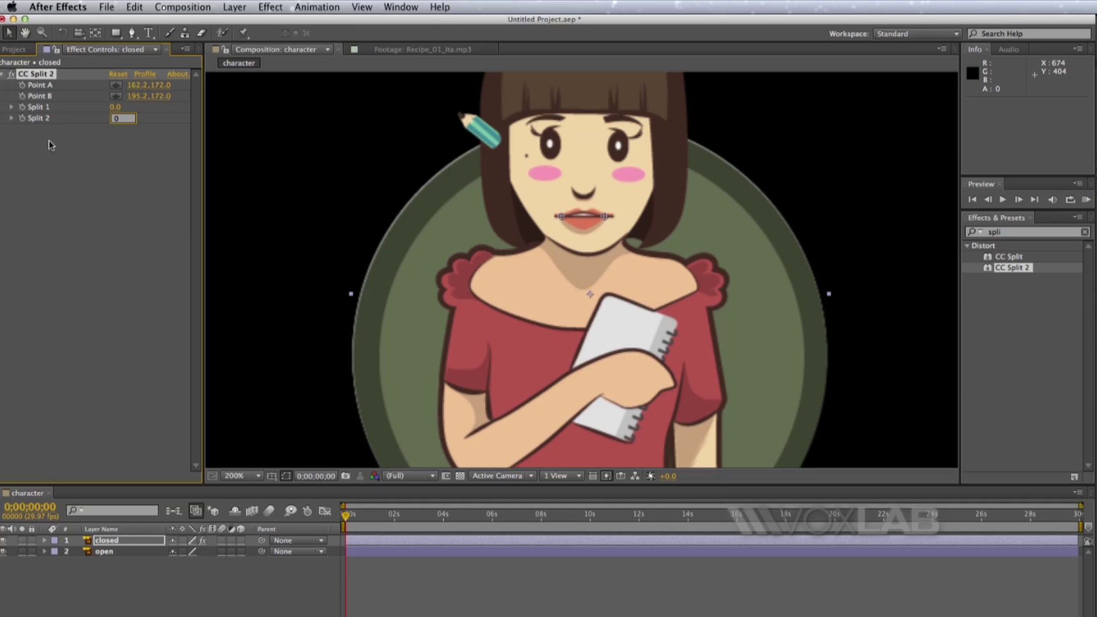
Step: Commit Split 2 at 0, preview Recipe_01_Ita.mp3, and drag it into the character timeline
{"action": "left_click", "coordinate": [51, 144]}
{"action": "left_click", "coordinate": [13, 49]}
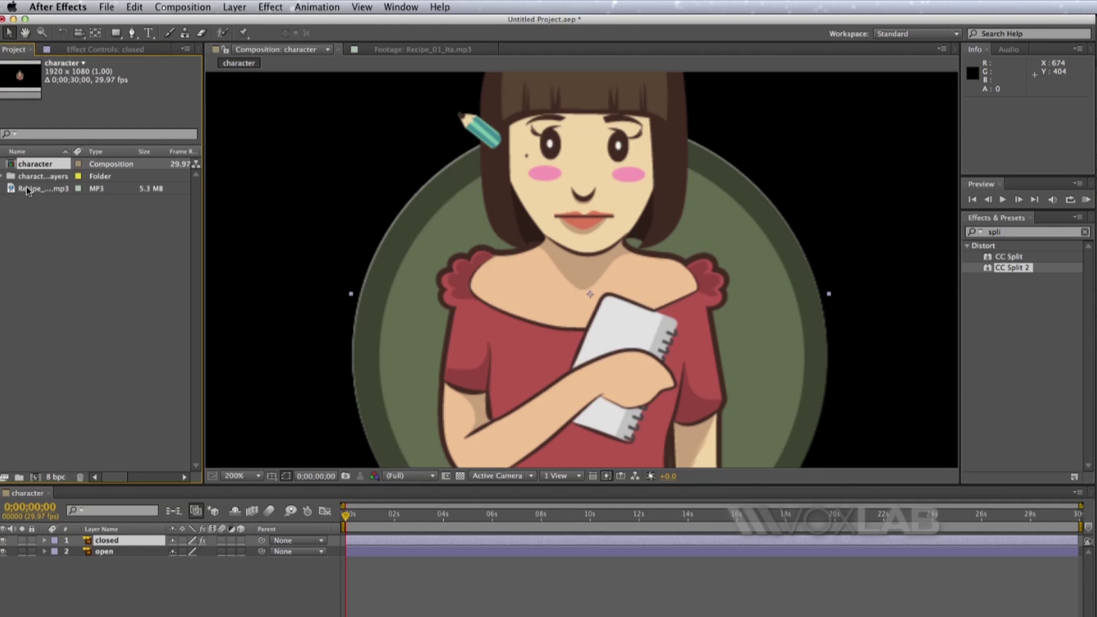
{"action": "double_click", "coordinate": [27, 189]}
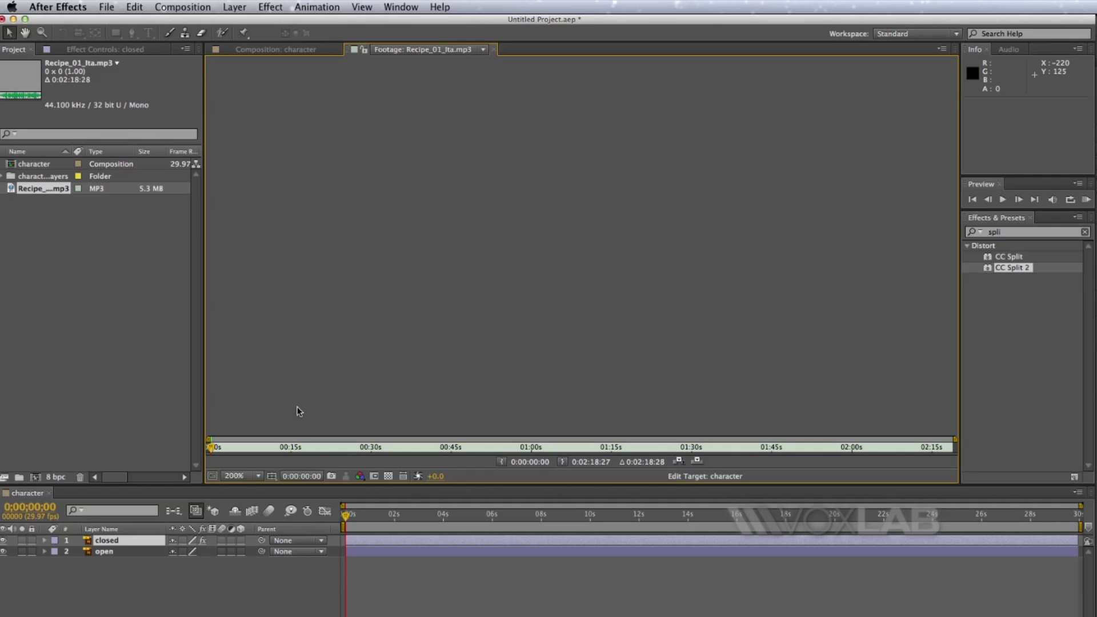
{"action": "key", "text": "space"}
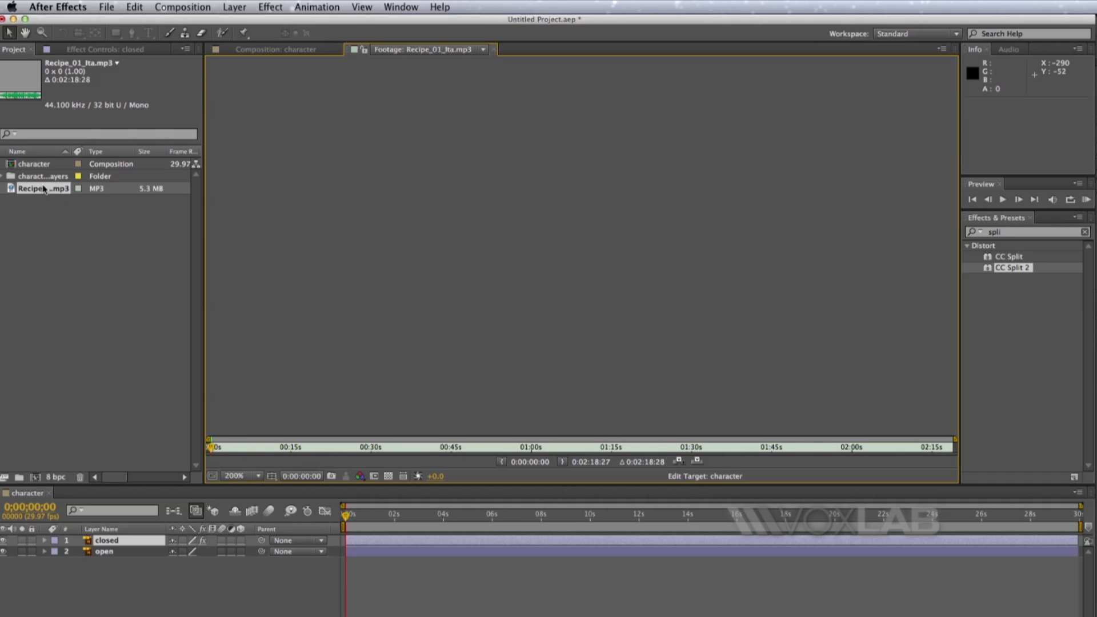
{"action": "left_click_drag", "start_coordinate": [44, 189], "coordinate": [210, 589]}
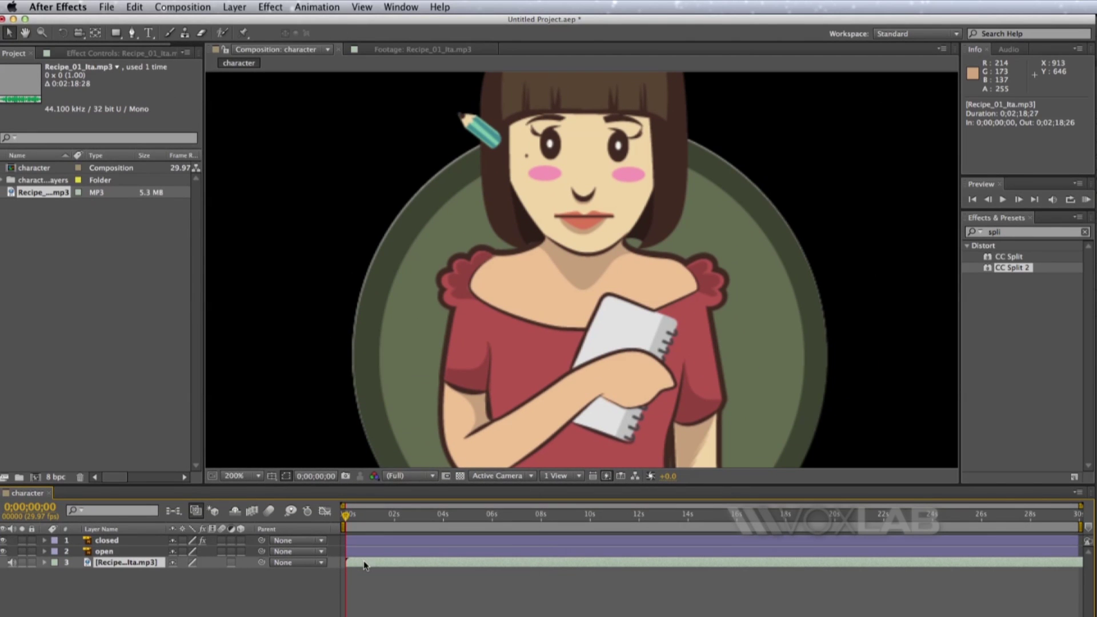
Step: Convert the audio layer to keyframes and reveal the Audio Amplitude layer's keyframed sliders
{"action": "right_click", "coordinate": [364, 565]}
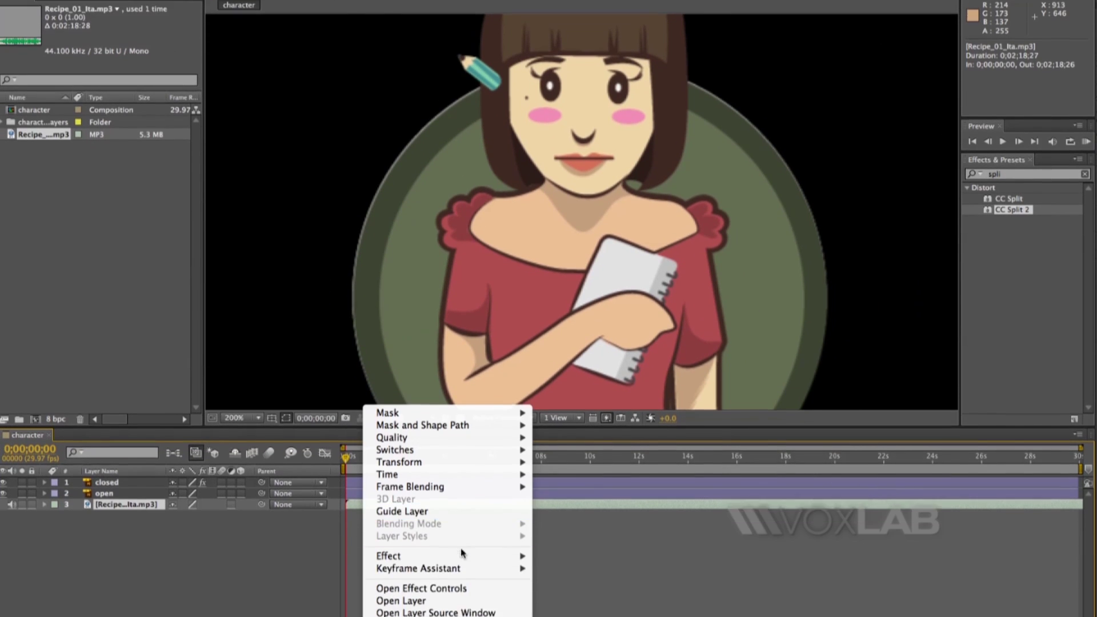
{"action": "mouse_move", "coordinate": [469, 510]}
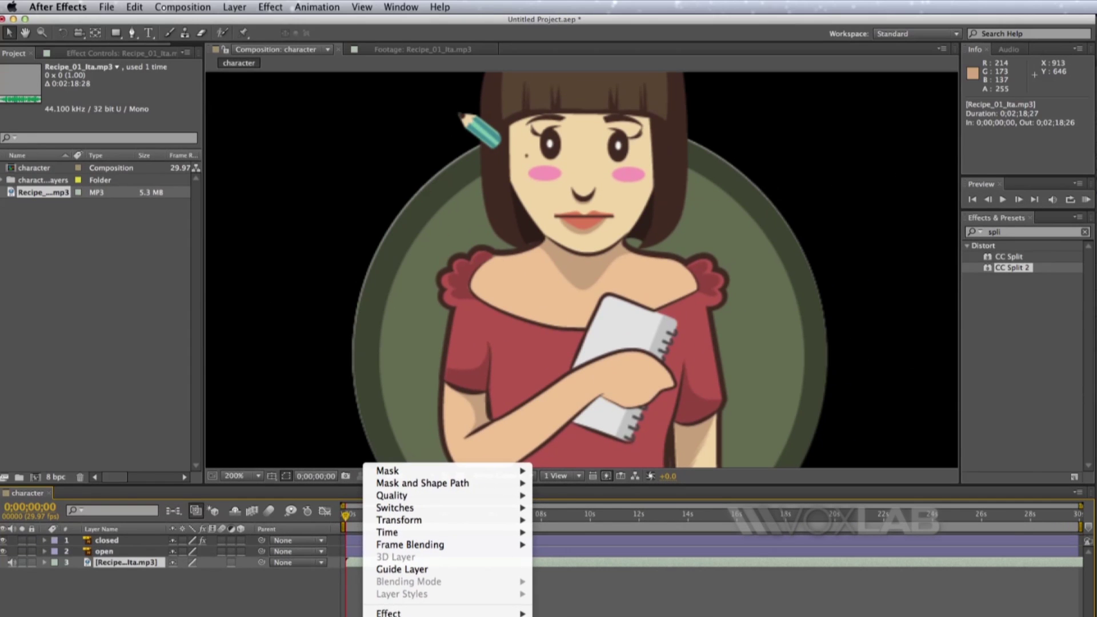
{"action": "left_click", "coordinate": [457, 606]}
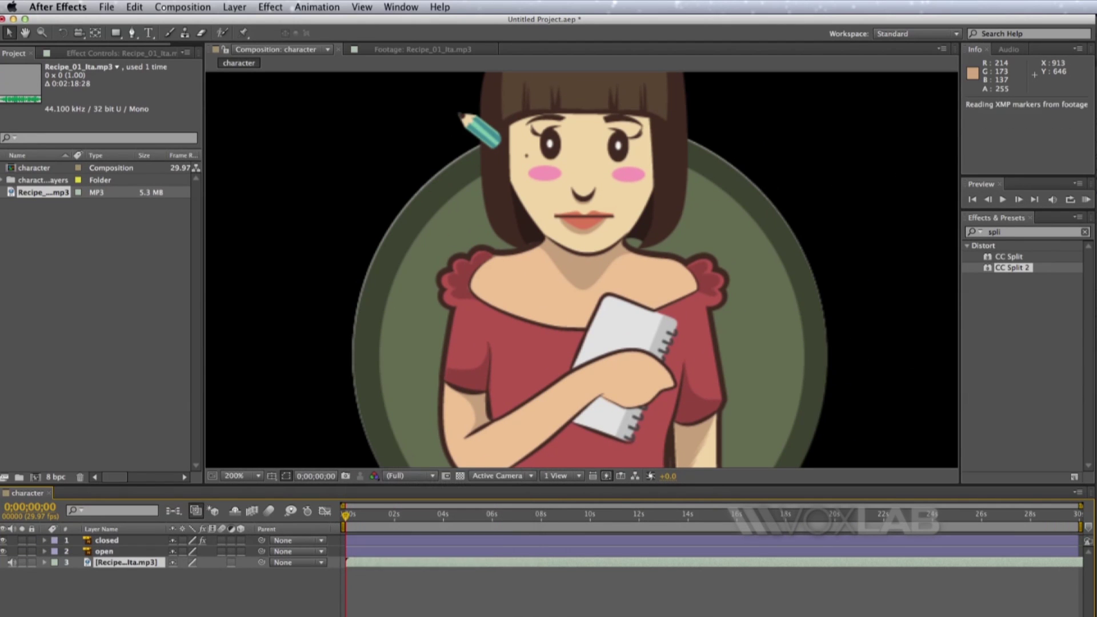
{"action": "left_click", "coordinate": [117, 540]}
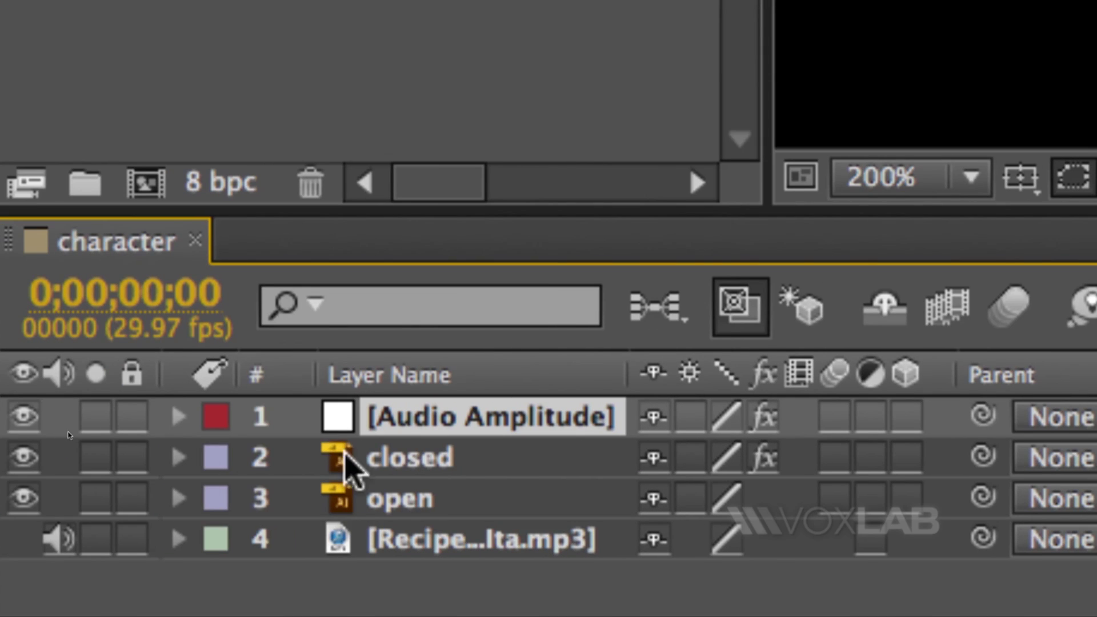
{"action": "key", "text": "u"}
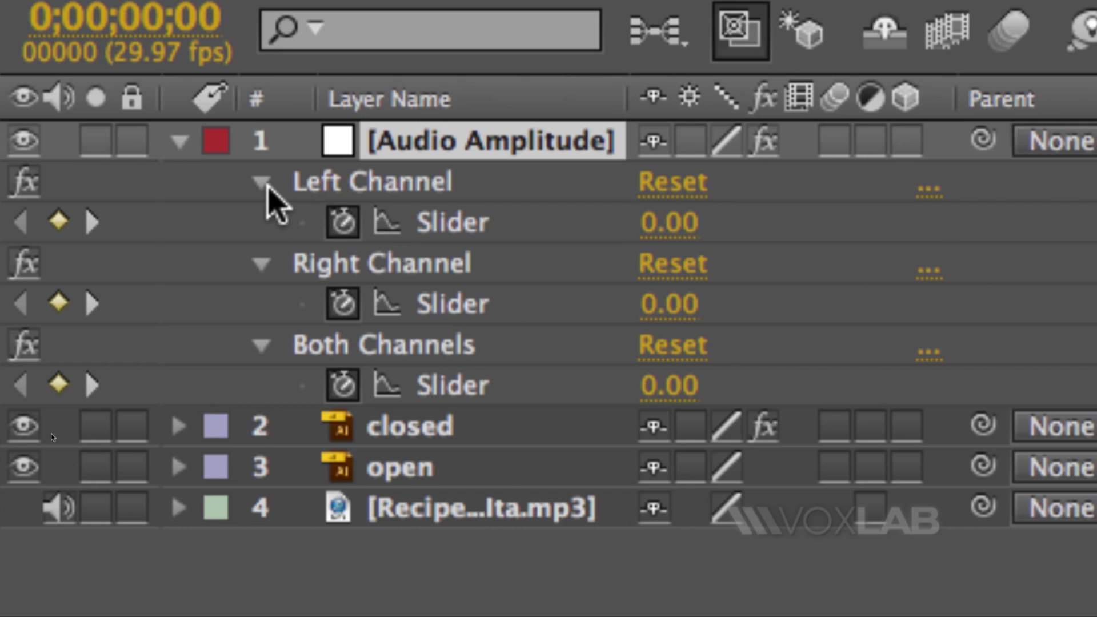
Step: Collapse Left Channel and Right Channel, then scrub time to watch Both Channels change
{"action": "left_click", "coordinate": [264, 187]}
{"action": "left_click", "coordinate": [262, 225]}
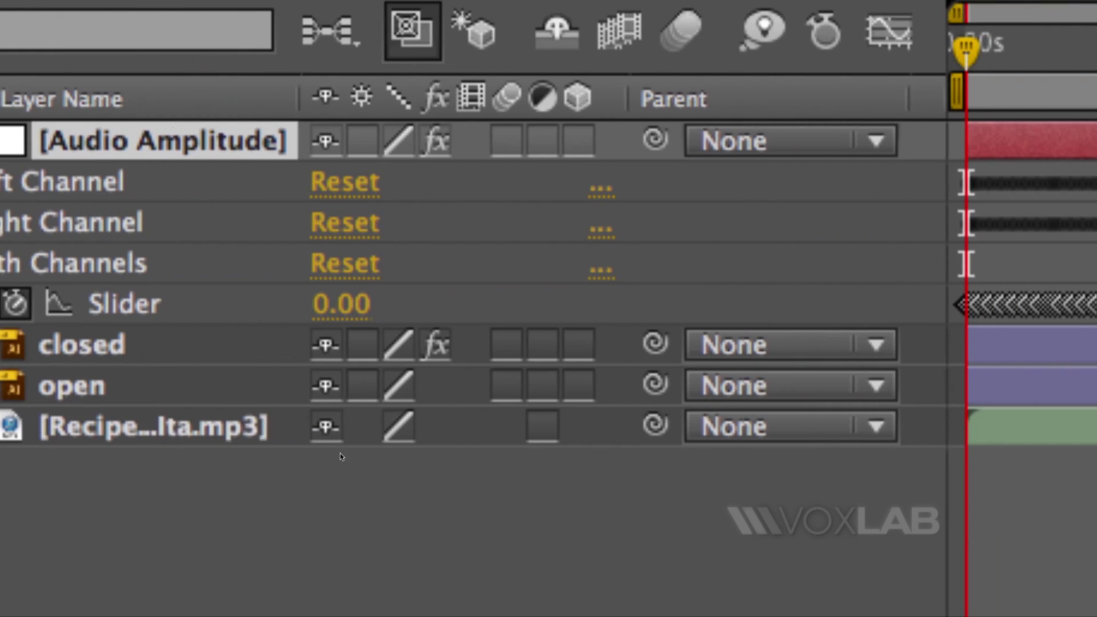
{"action": "left_click_drag", "start_coordinate": [934, 51], "coordinate": [1091, 50]}
{"action": "left_click", "coordinate": [1006, 48]}
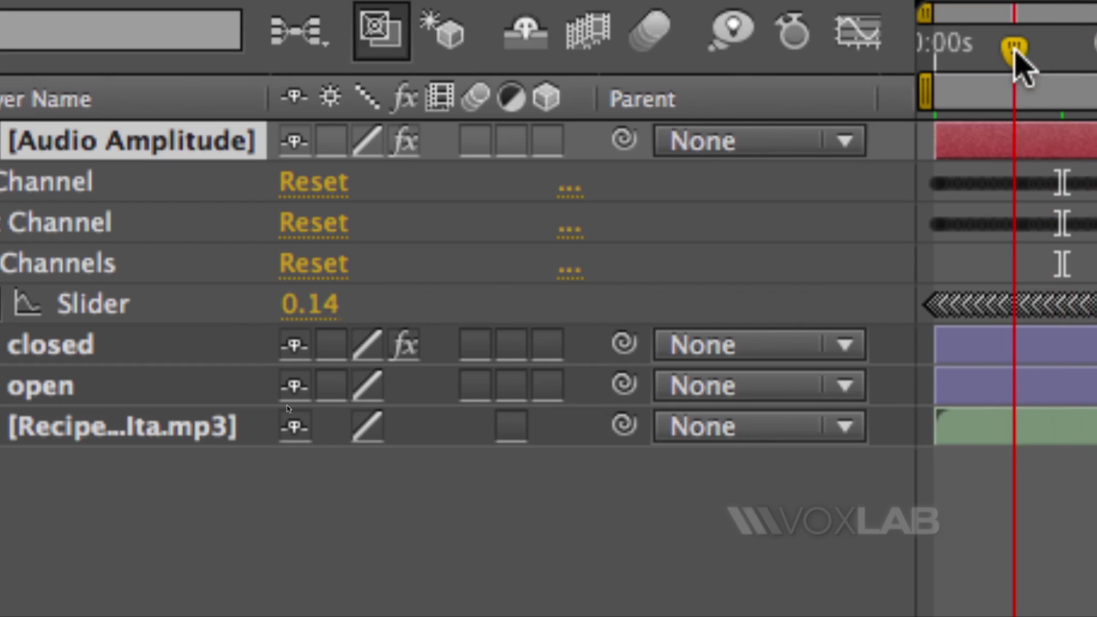
Step: Show the audio layer's waveform and scrub to compare it with the slider values
{"action": "left_click", "coordinate": [208, 440]}
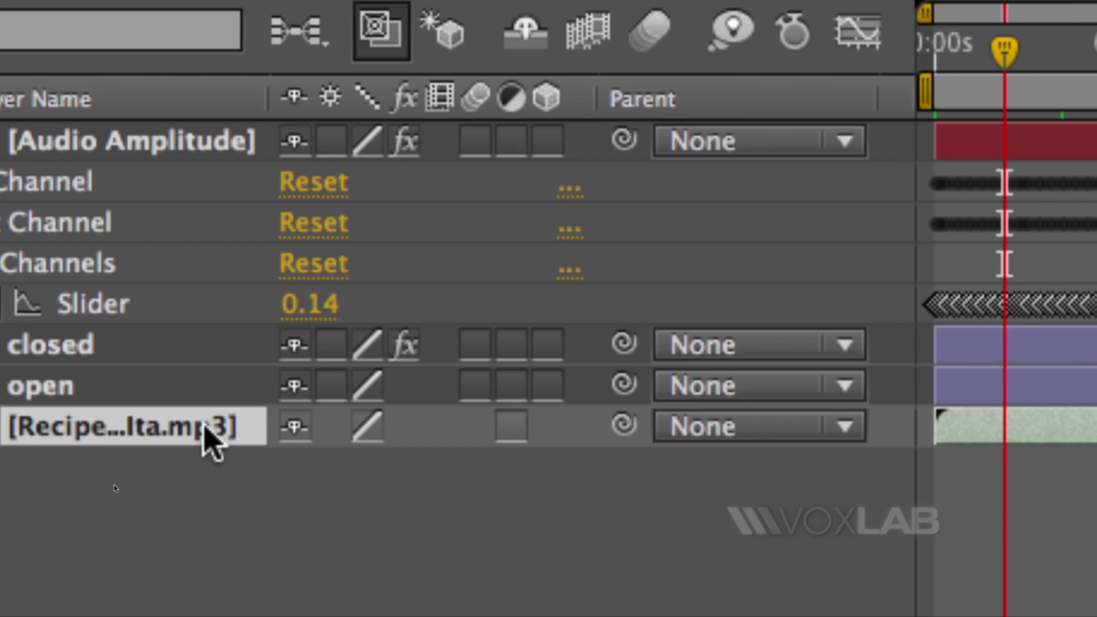
{"action": "key", "text": "l"}
{"action": "key", "text": "l"}
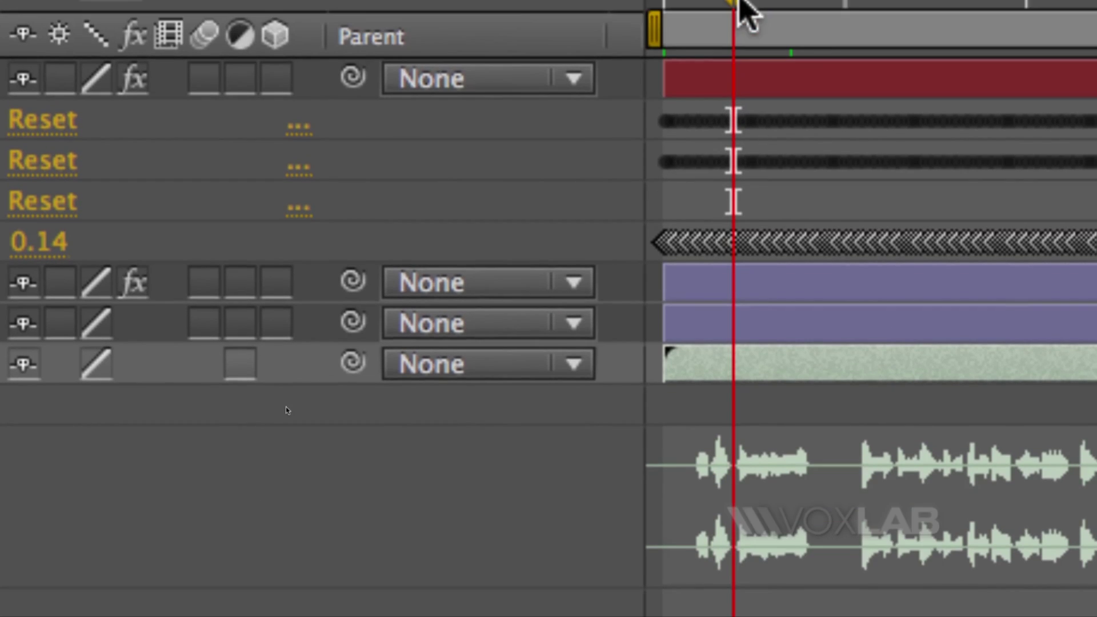
{"action": "left_click_drag", "start_coordinate": [739, 12], "coordinate": [864, 34]}
{"action": "left_click_drag", "start_coordinate": [864, 107], "coordinate": [869, 107]}
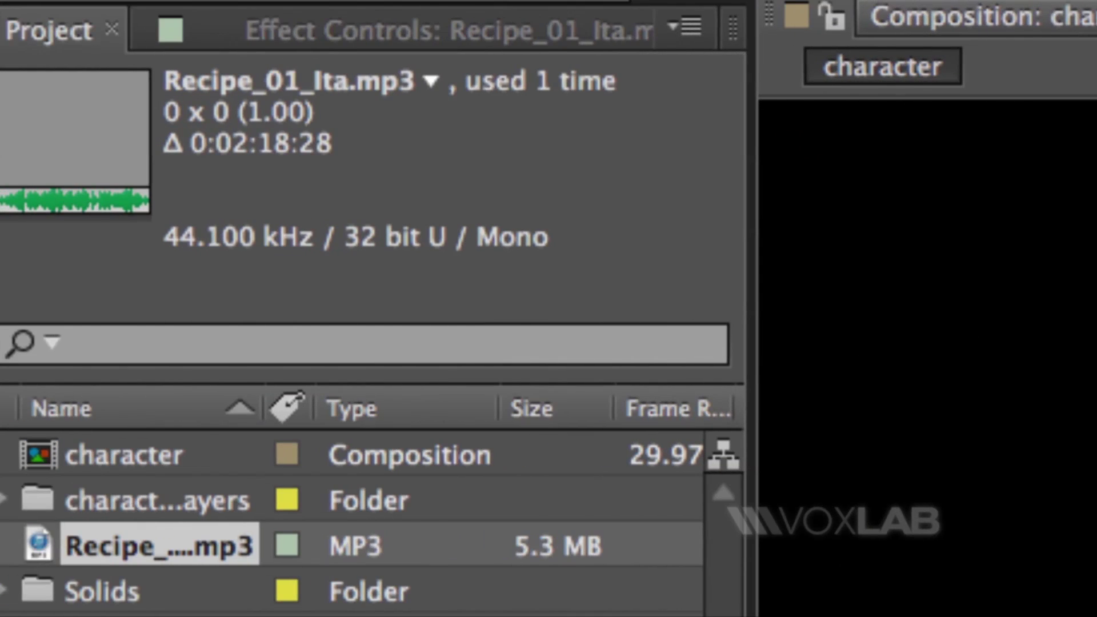
Step: In Effect Controls for closed, add an expression to CC Split 2's Split 1
{"action": "left_click", "coordinate": [186, 32]}
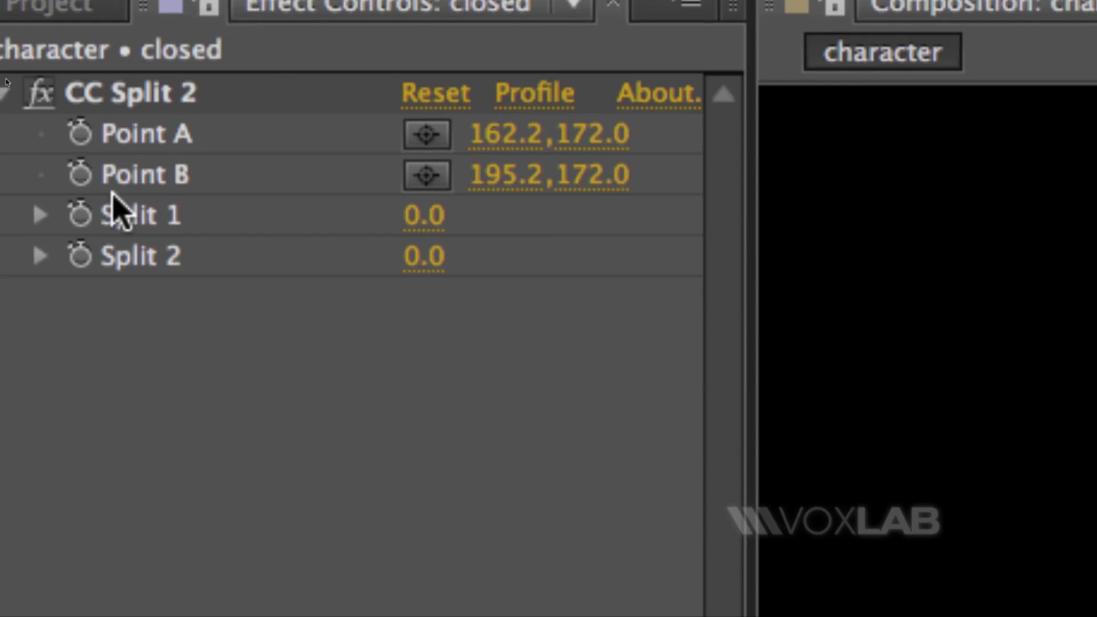
{"action": "left_click", "coordinate": [80, 216]}
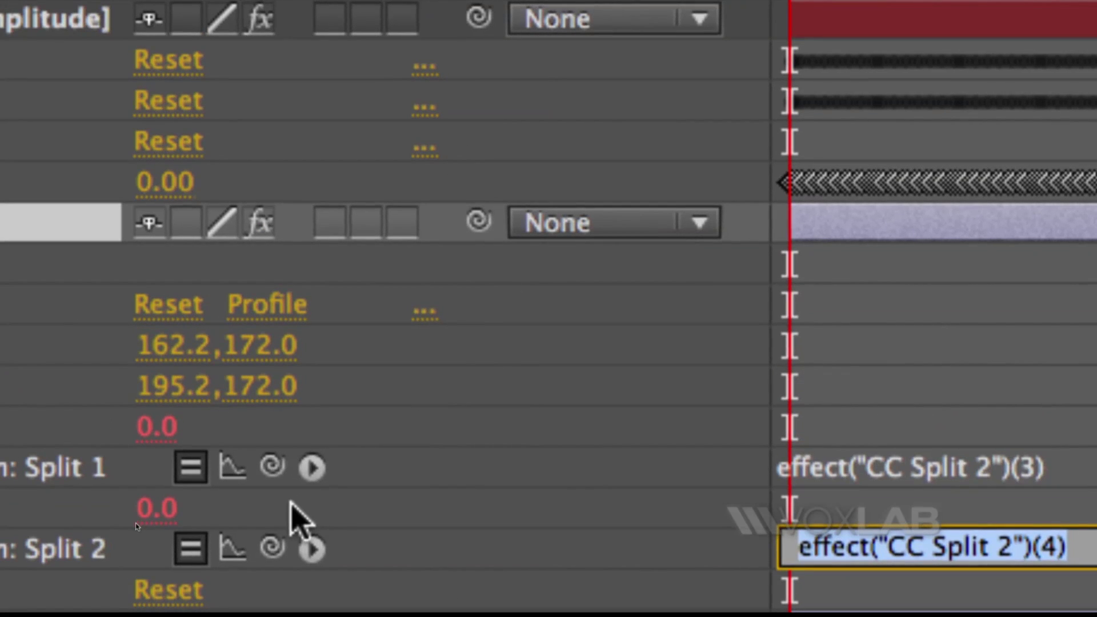
Step: Pick-whip the Split 2 and Split 1 expressions to the Audio Amplitude layer's Both Channels Slider
{"action": "left_click", "coordinate": [288, 501]}
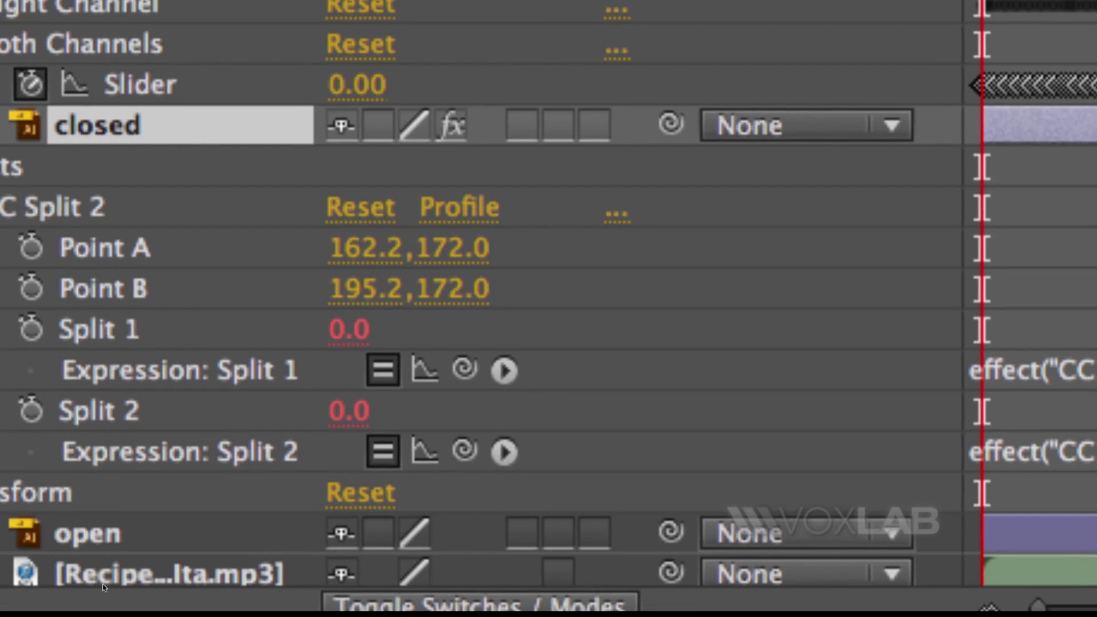
{"action": "left_click_drag", "start_coordinate": [462, 452], "coordinate": [171, 97]}
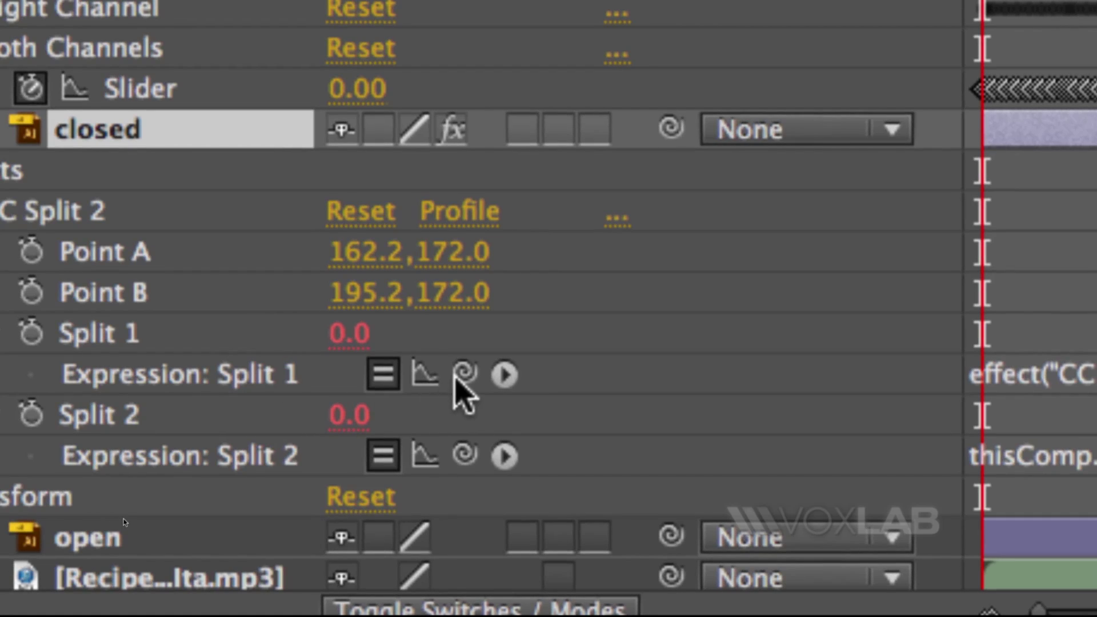
{"action": "left_click_drag", "start_coordinate": [464, 373], "coordinate": [154, 97]}
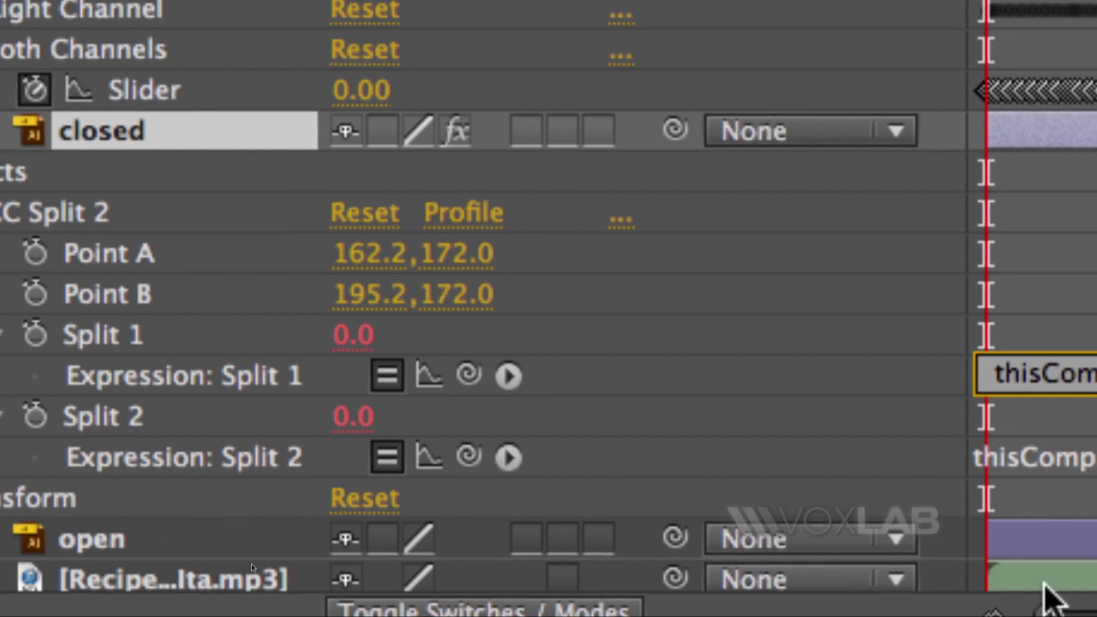
{"action": "key", "text": "KP_Enter"}
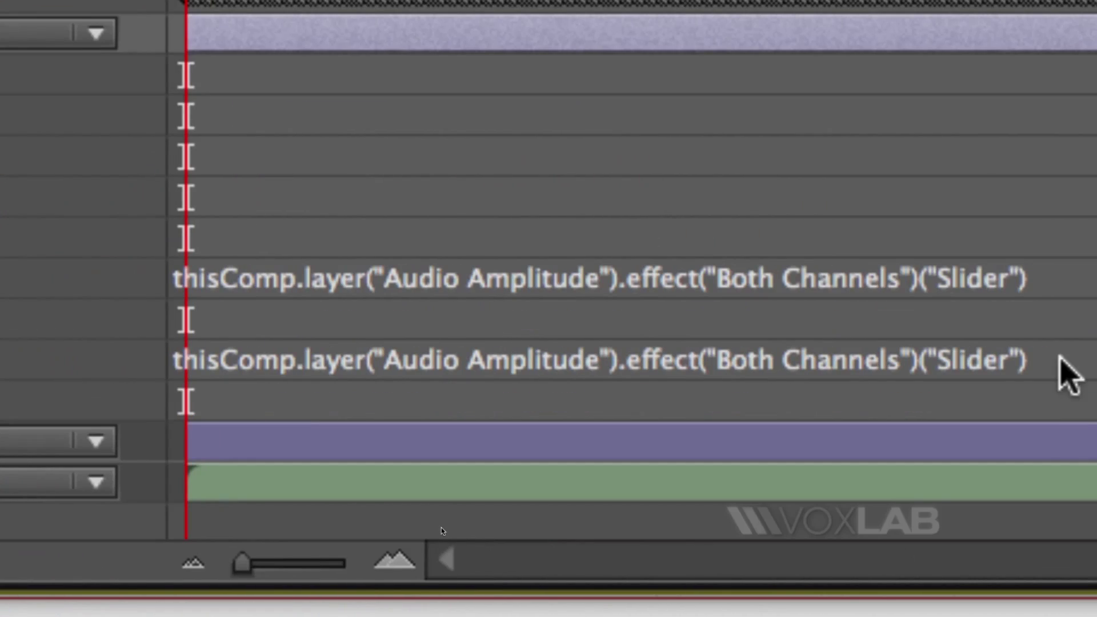
Step: Append /2 to the Split 2 expression and *2 to the Split 1 expression
{"action": "left_click", "coordinate": [1072, 358]}
{"action": "left_click", "coordinate": [1071, 359]}
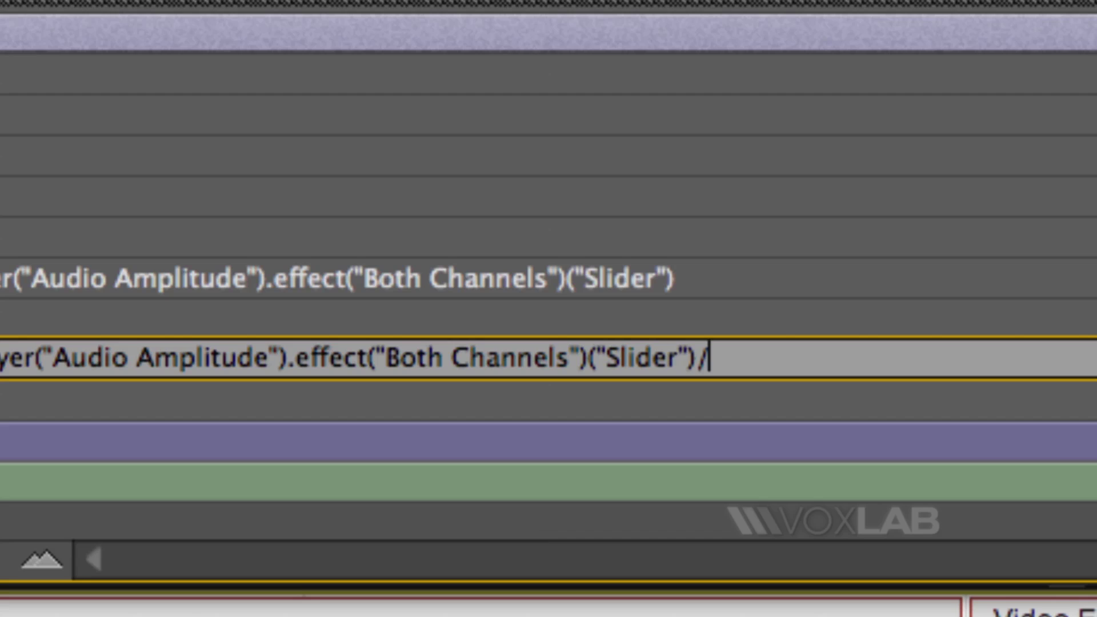
{"action": "left_click", "coordinate": [774, 276]}
{"action": "left_click", "coordinate": [765, 274]}
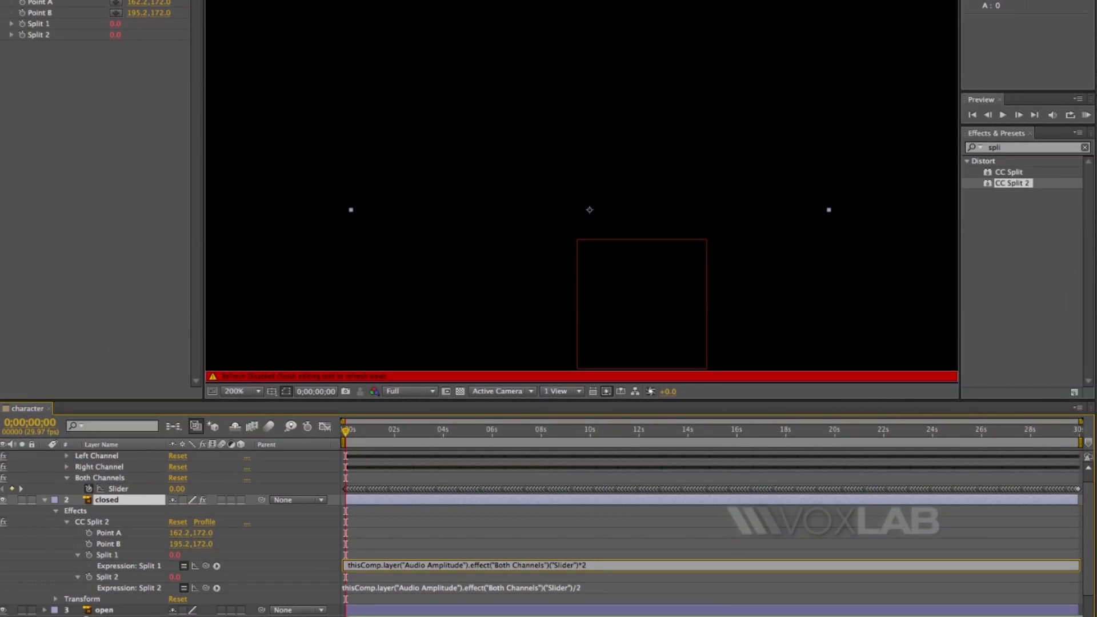
{"action": "key", "text": "KP_Enter"}
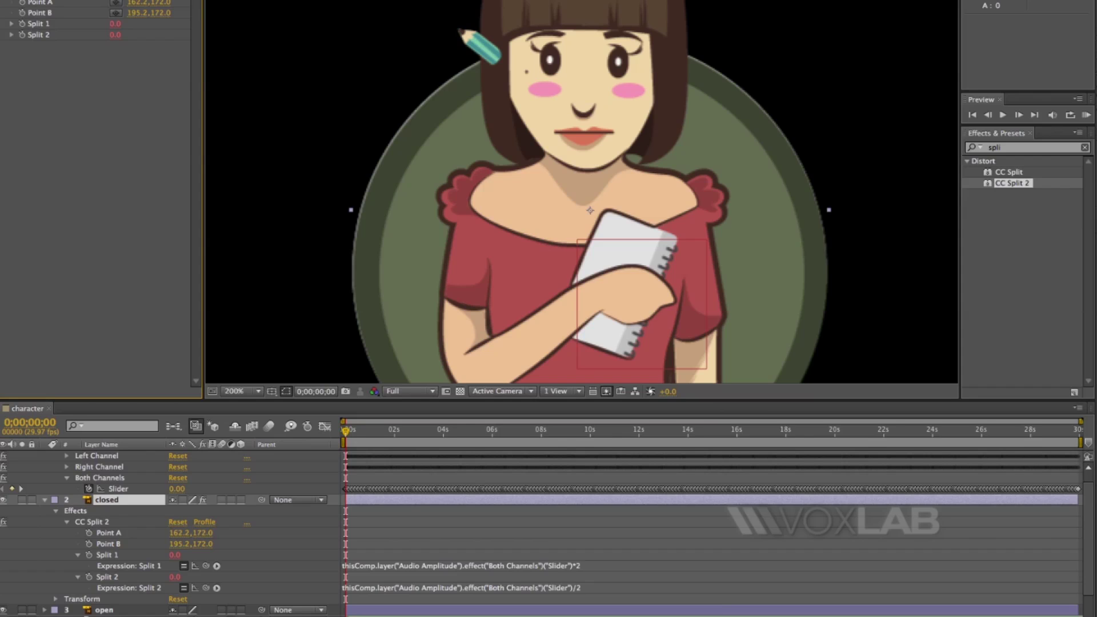
Step: Start a RAM preview with keypad 0 to watch the mouth move with the audio
{"action": "key", "text": "KP_0"}
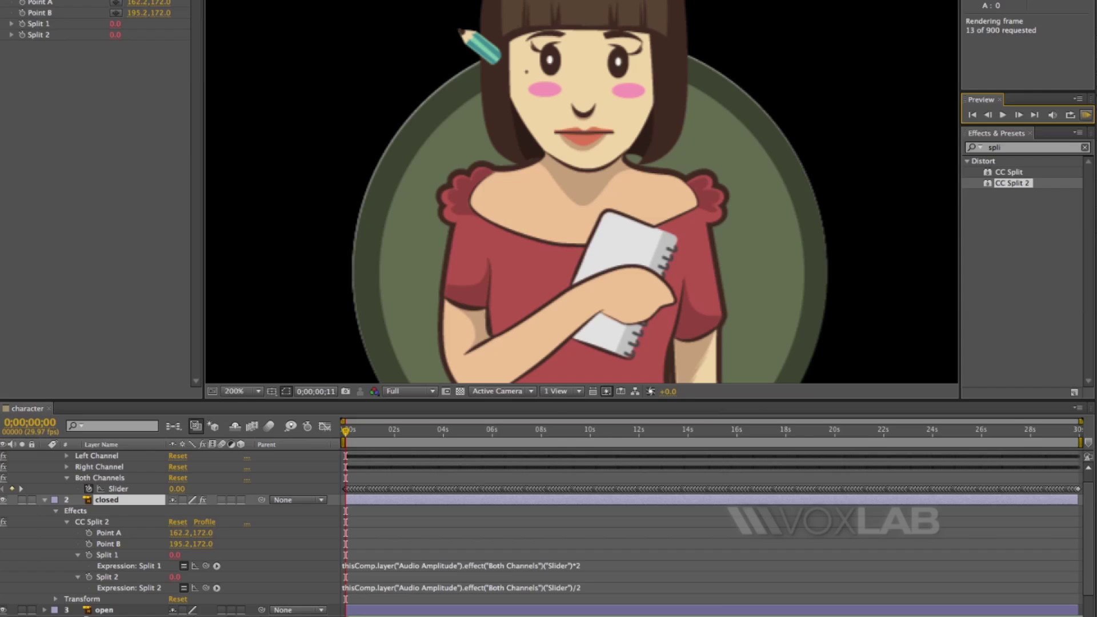